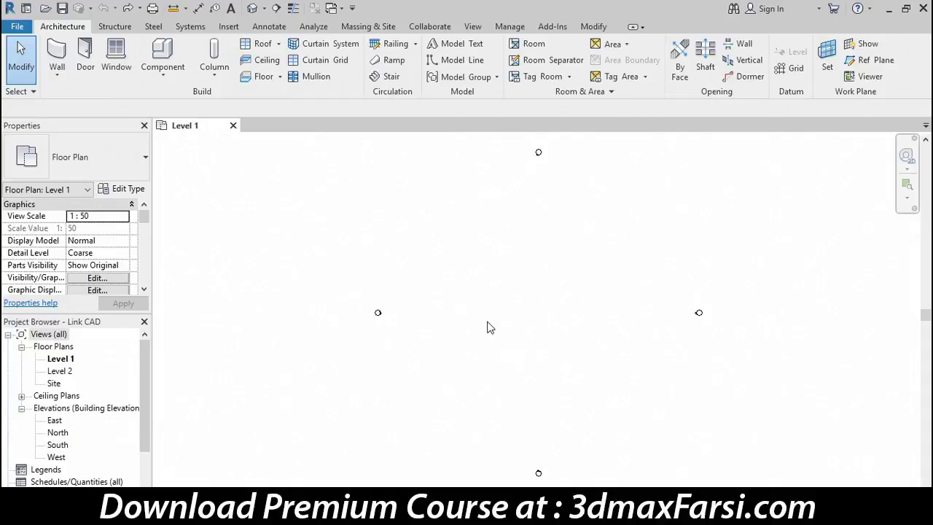
- Open Link CAD from the Insert tab to browse the Chapter05 DWG files
{"action": "left_click", "coordinate": [229, 27]}
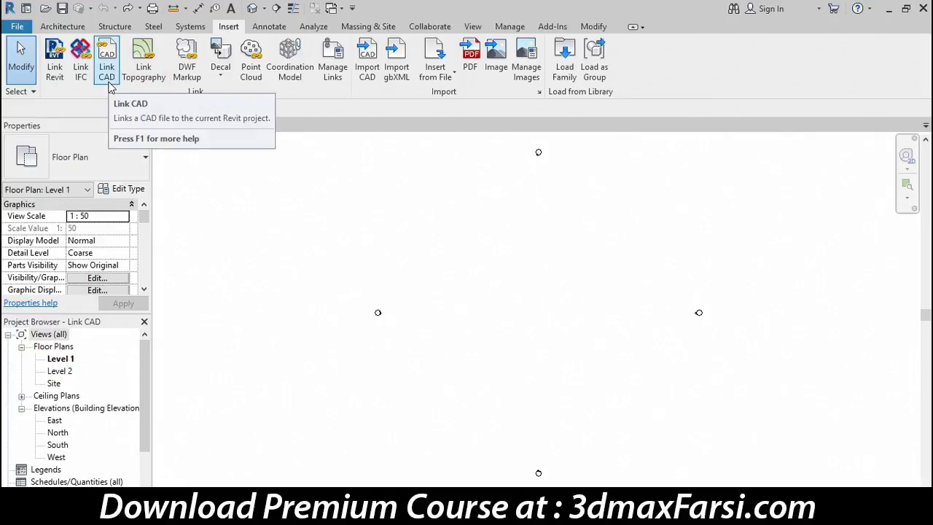
{"action": "left_click", "coordinate": [108, 84]}
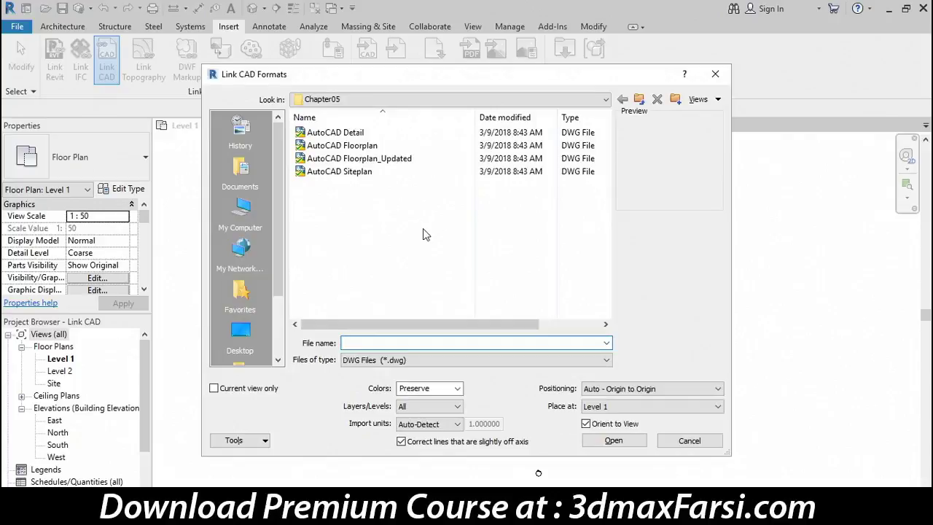
- Choose AutoCAD Floorplan.dwg with Invert colors, limited to the current view only
{"action": "left_click", "coordinate": [328, 146]}
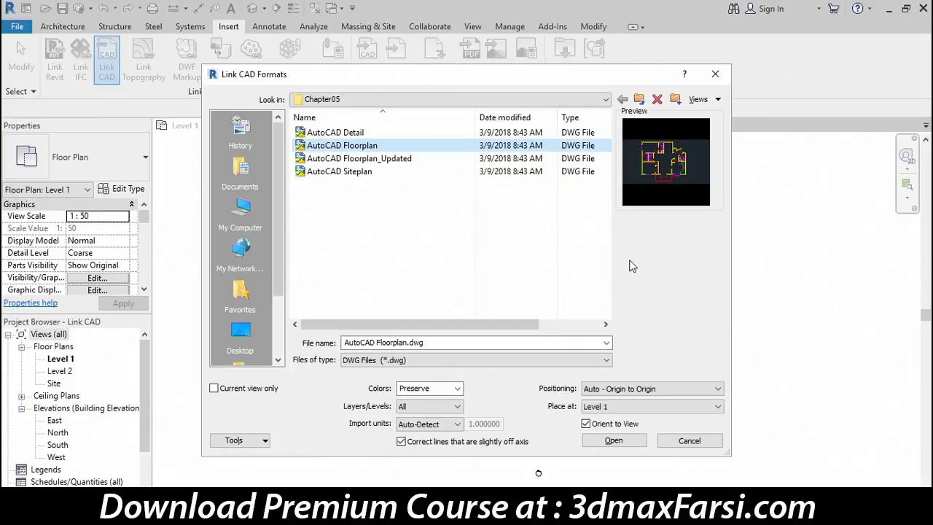
{"action": "left_click", "coordinate": [459, 394]}
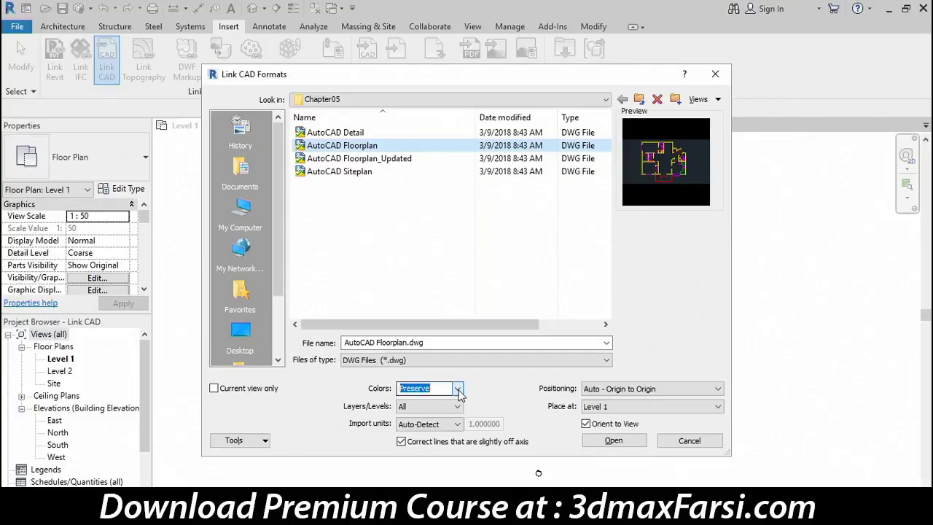
{"action": "left_click", "coordinate": [410, 402]}
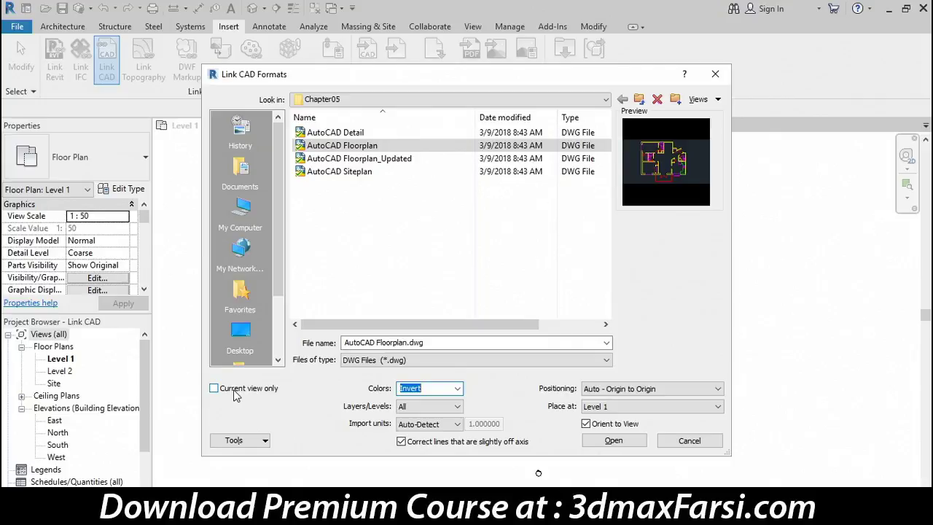
{"action": "left_click", "coordinate": [234, 389]}
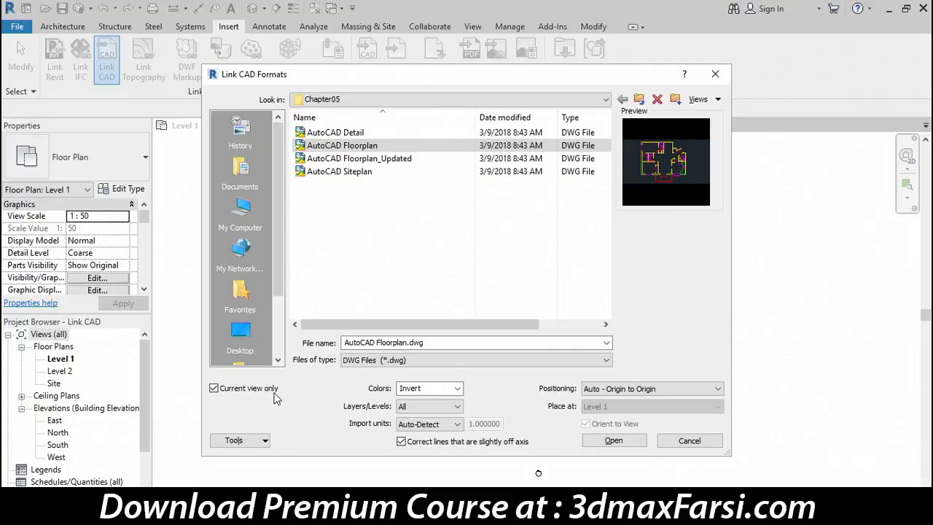
- Link AutoCAD Floorplan.dwg into the Level 1 floor plan
{"action": "left_click", "coordinate": [635, 443]}
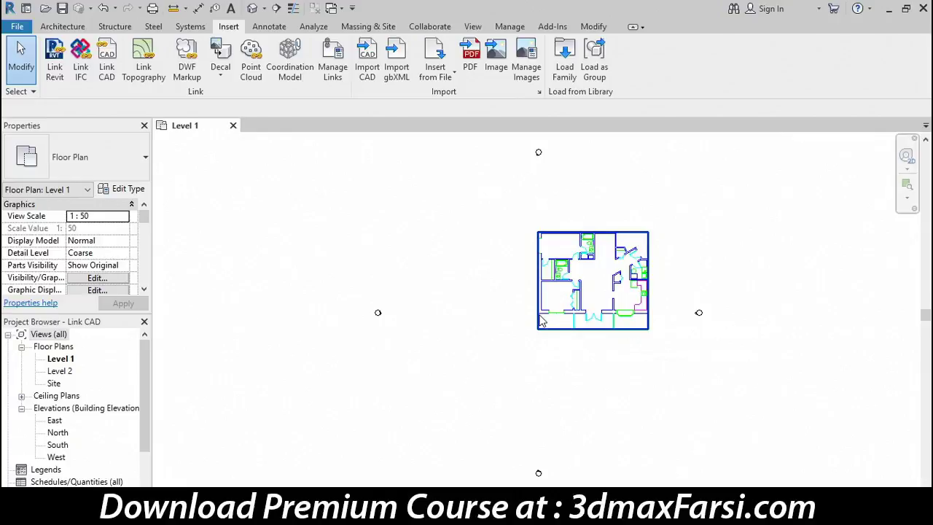
{"action": "left_click", "coordinate": [541, 321]}
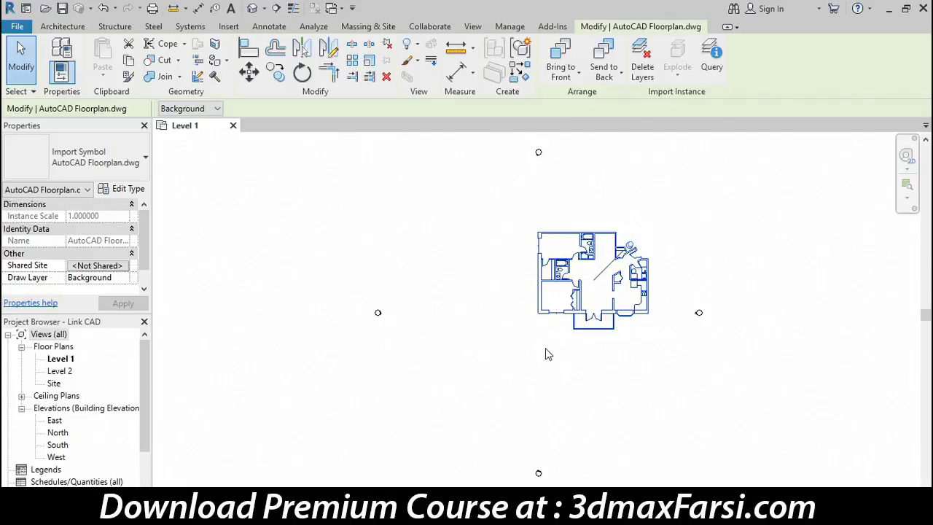
{"action": "left_click", "coordinate": [29, 95]}
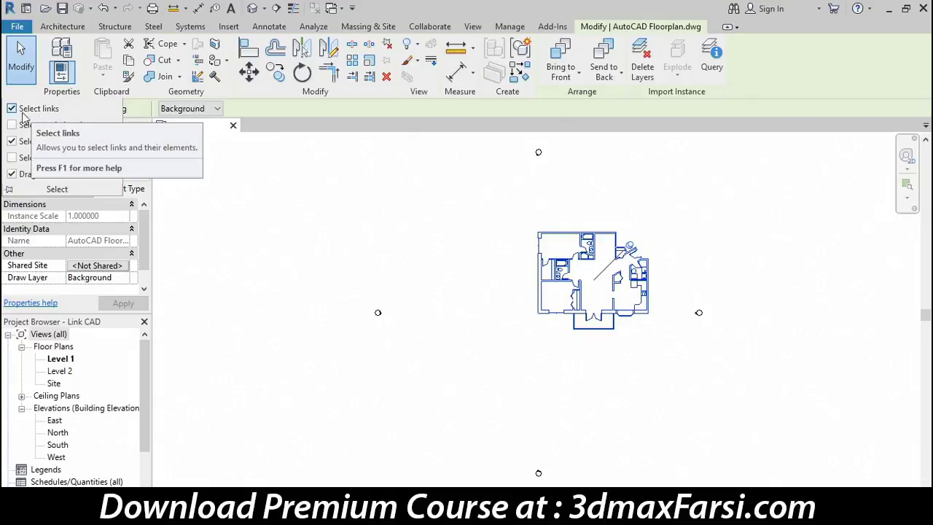
{"action": "left_click", "coordinate": [12, 109]}
{"action": "left_click_drag", "start_coordinate": [712, 231], "coordinate": [487, 336]}
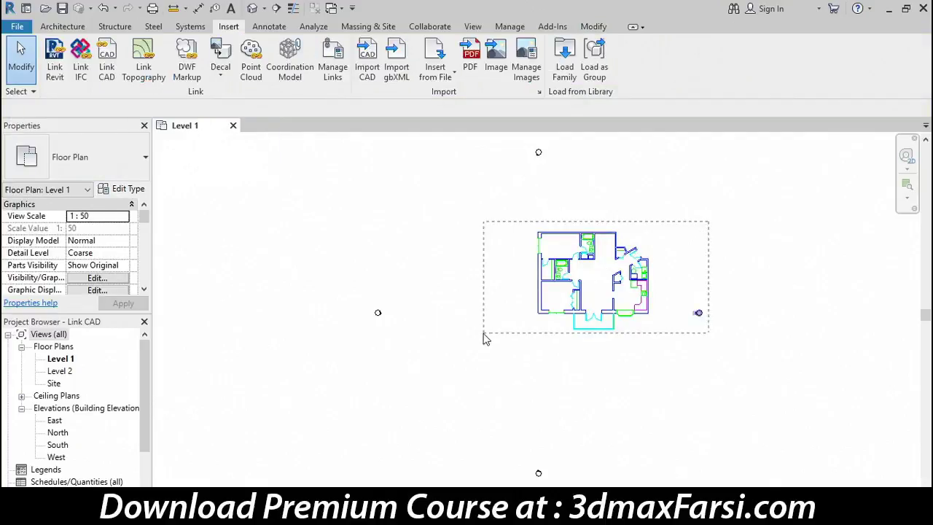
{"action": "left_click_drag", "start_coordinate": [656, 240], "coordinate": [527, 319]}
{"action": "left_click", "coordinate": [22, 93]}
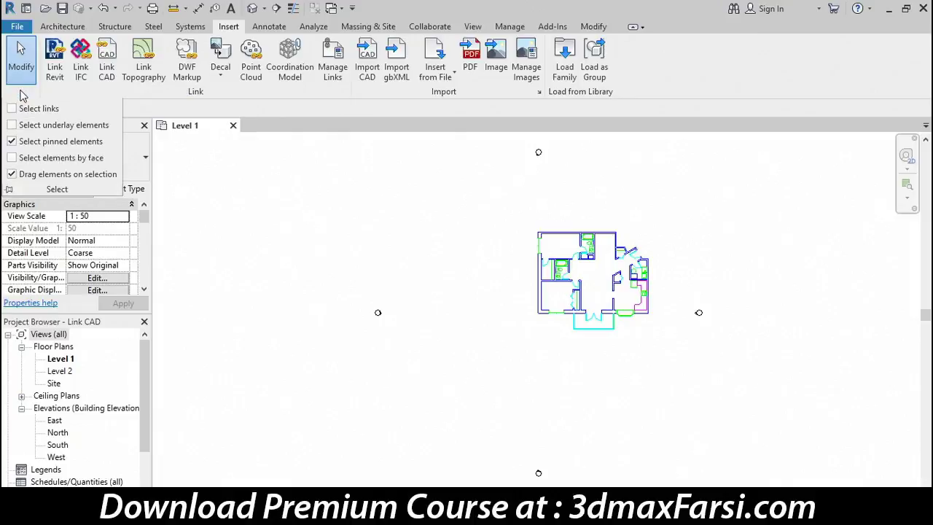
{"action": "left_click", "coordinate": [12, 108]}
{"action": "left_click", "coordinate": [47, 145]}
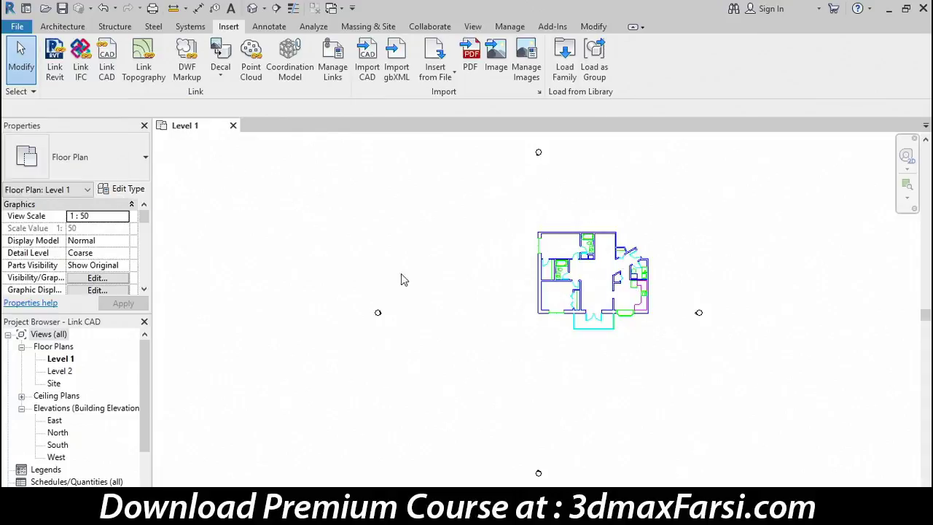
{"action": "left_click", "coordinate": [22, 91]}
{"action": "left_click", "coordinate": [11, 142]}
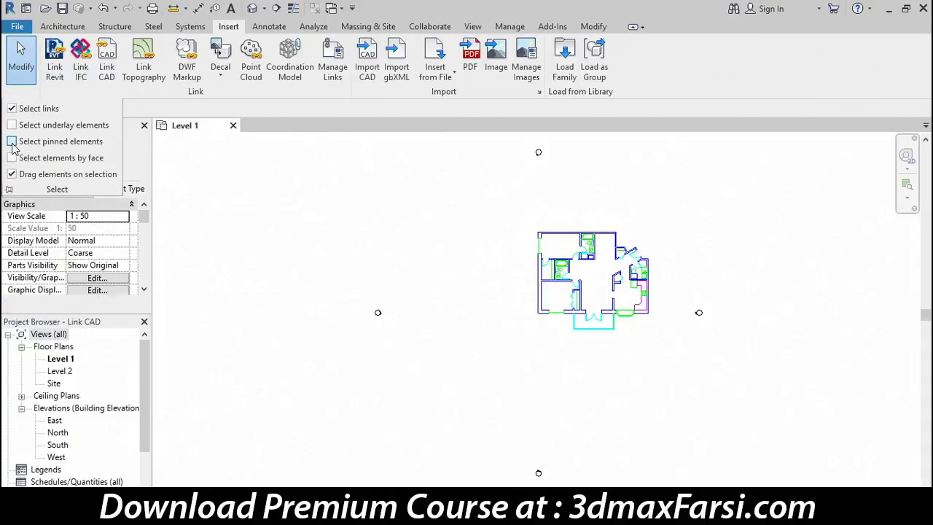
{"action": "left_click", "coordinate": [631, 252]}
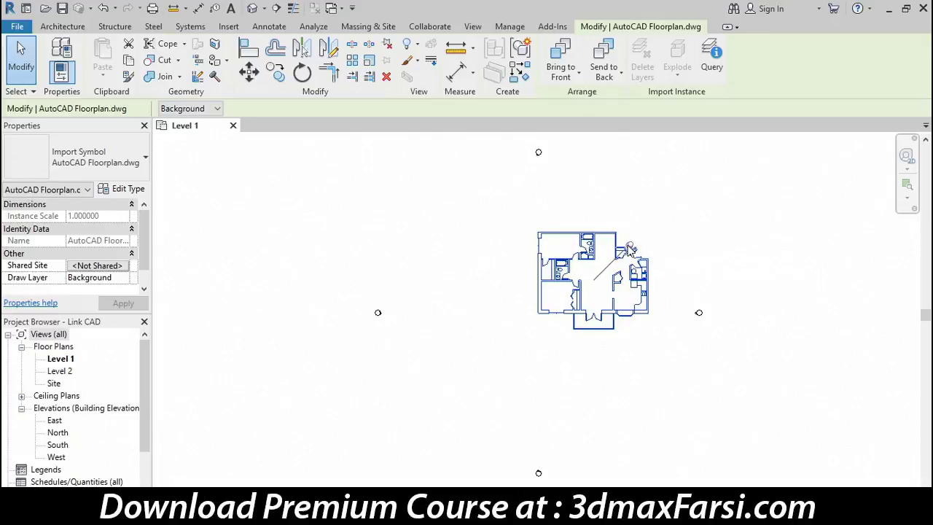
{"action": "left_click", "coordinate": [631, 248]}
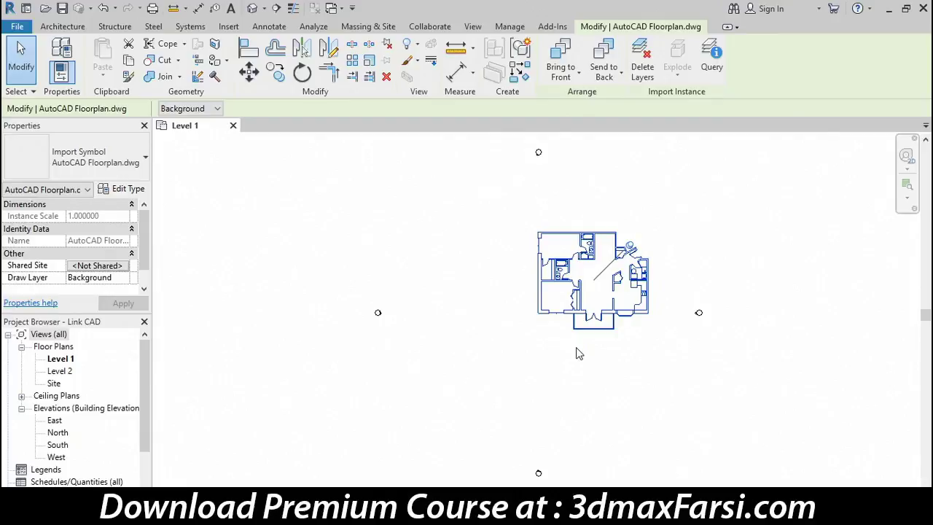
- Test moving the linked floor plan, then undo so it stays in its original position
{"action": "left_click_drag", "start_coordinate": [637, 255], "coordinate": [589, 306]}
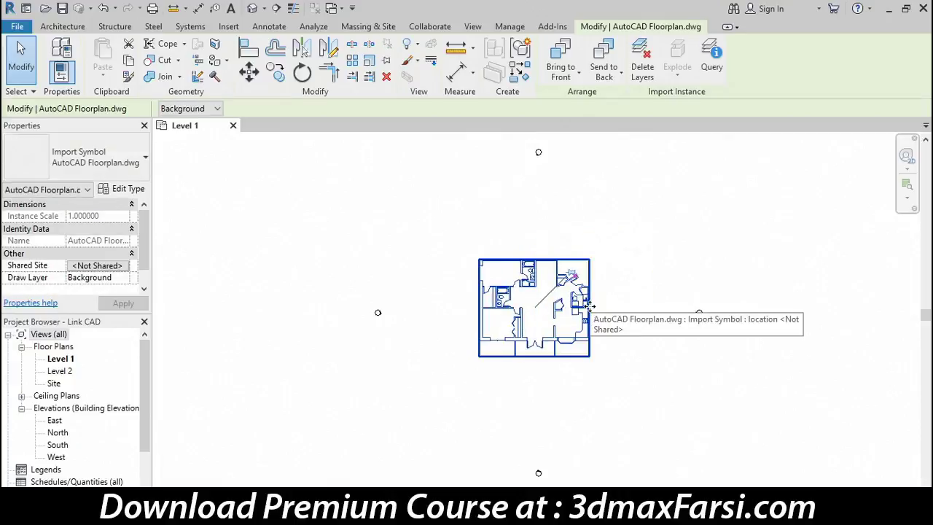
{"action": "key", "text": "ctrl+z"}
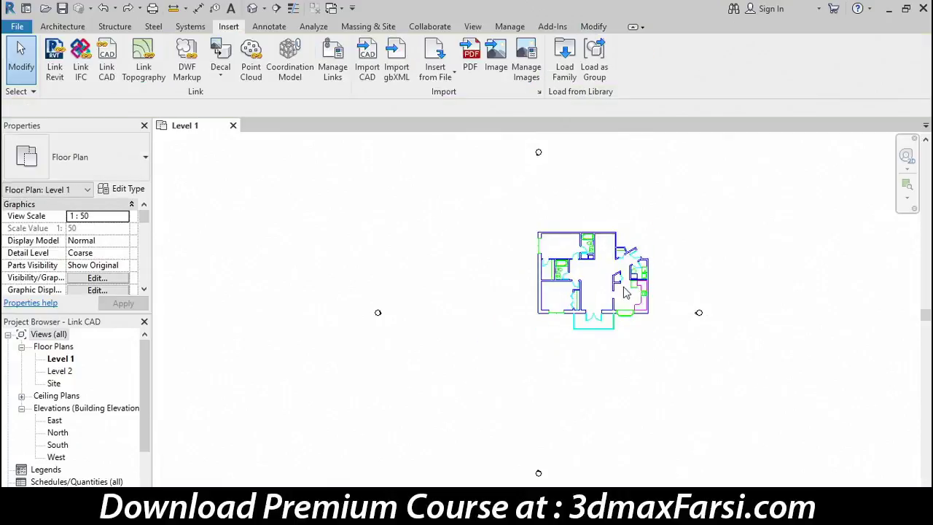
{"action": "left_click", "coordinate": [621, 289]}
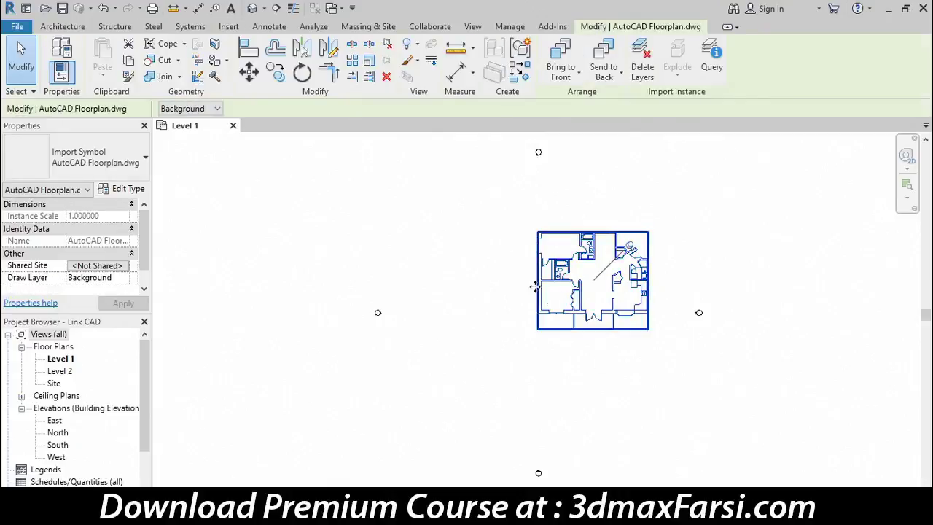
{"action": "left_click", "coordinate": [519, 355]}
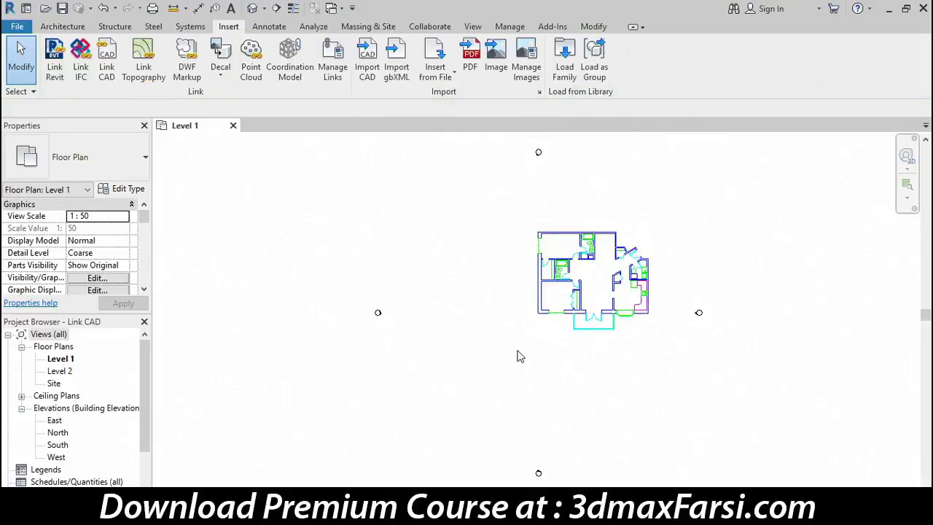
- Zoom into a region so the linked floor plan fills the view
{"action": "right_click", "coordinate": [642, 207]}
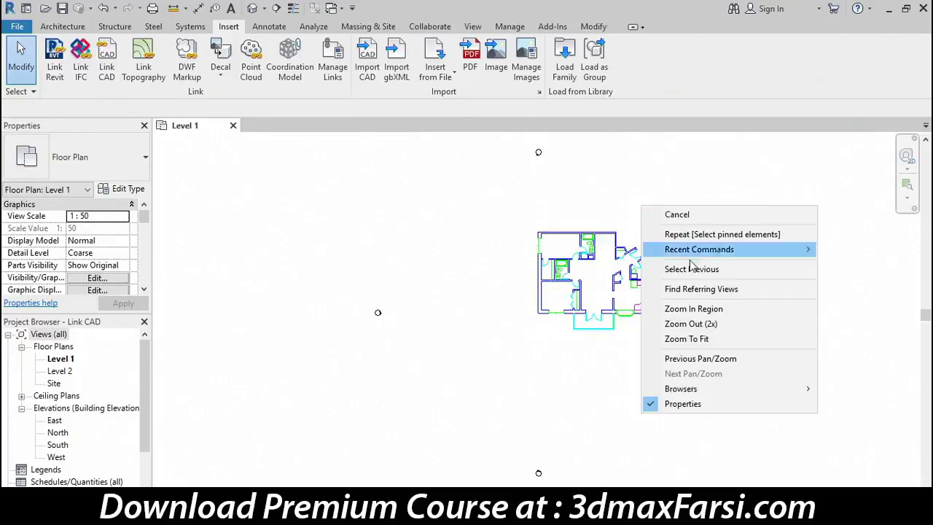
{"action": "left_click", "coordinate": [758, 309]}
{"action": "left_click", "coordinate": [517, 221]}
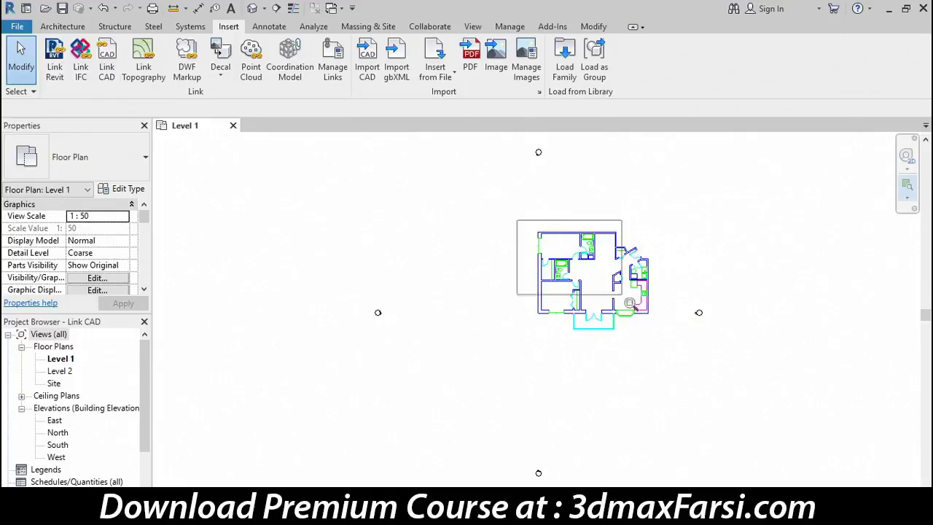
{"action": "left_click_drag", "start_coordinate": [628, 300], "coordinate": [667, 341]}
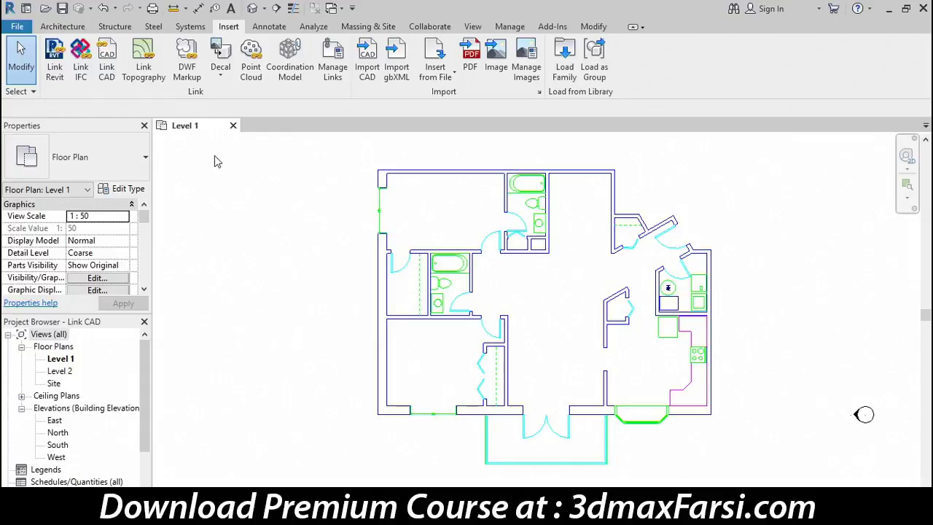
- Start the Wall tool with the Generic - 300mm wall type
{"action": "left_click", "coordinate": [62, 26]}
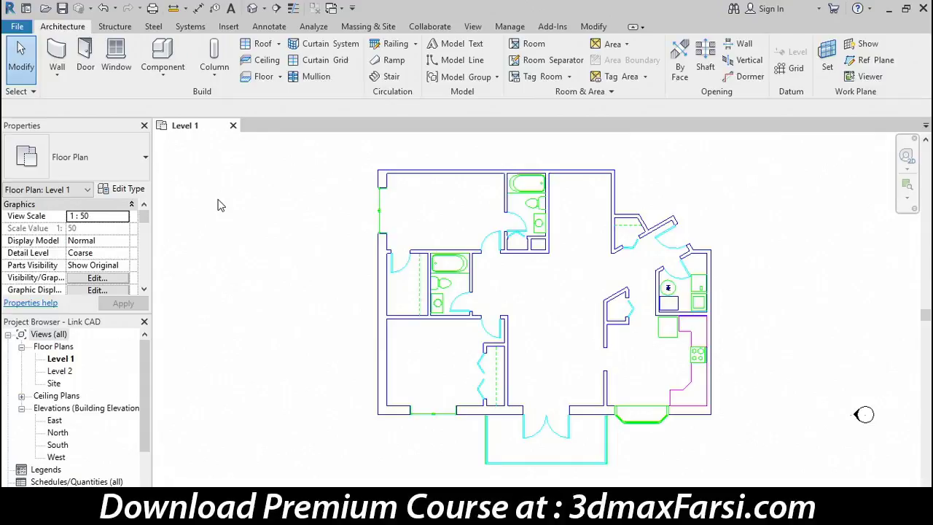
{"action": "left_click", "coordinate": [57, 57]}
{"action": "left_click", "coordinate": [118, 166]}
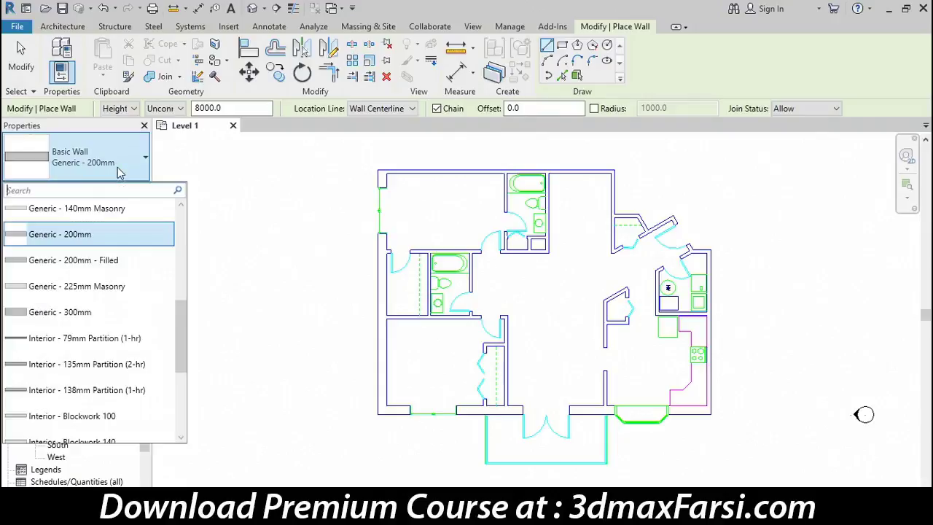
{"action": "left_click", "coordinate": [47, 315]}
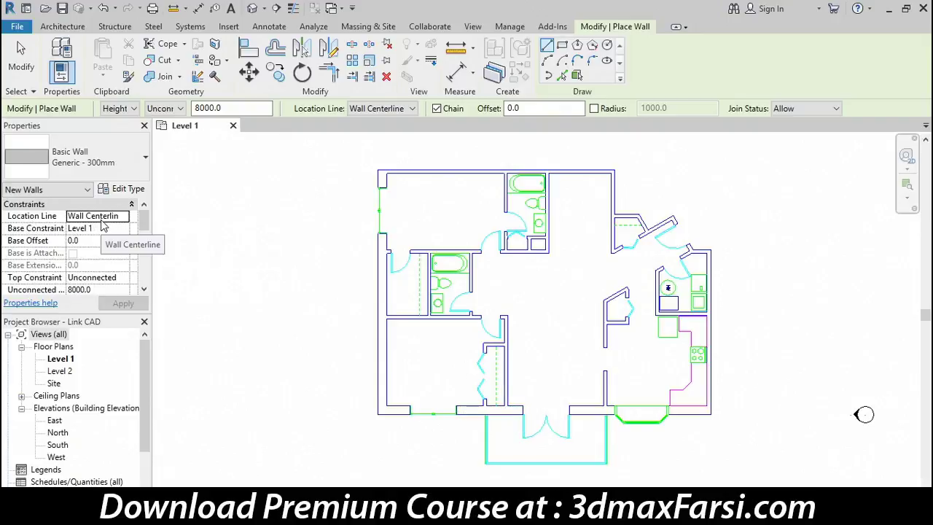
- Trace a wall chain along the bottom exterior line and up the left side
{"action": "left_click", "coordinate": [516, 409]}
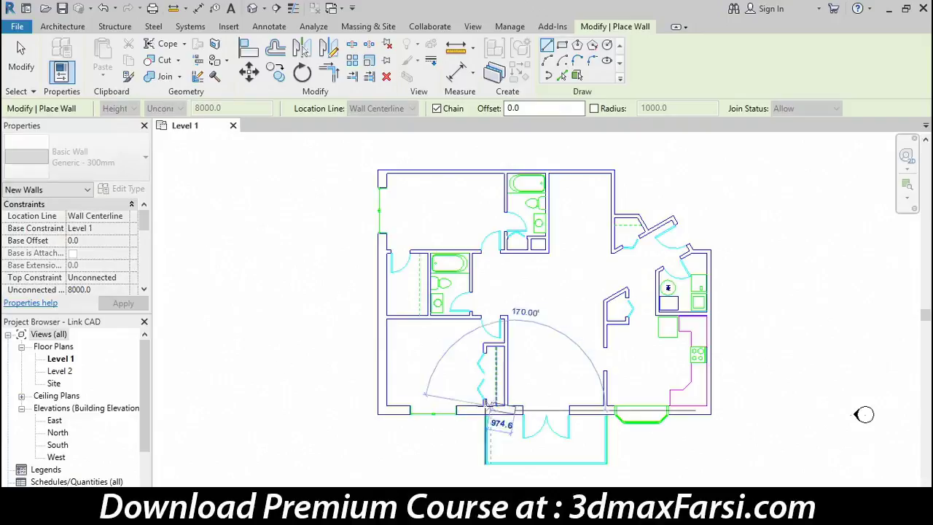
{"action": "left_click", "coordinate": [382, 409]}
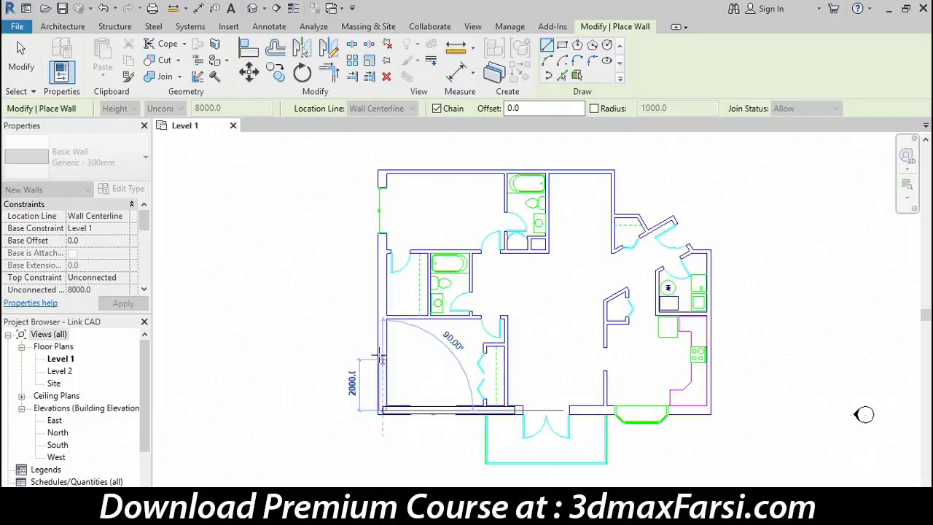
{"action": "left_click", "coordinate": [379, 182]}
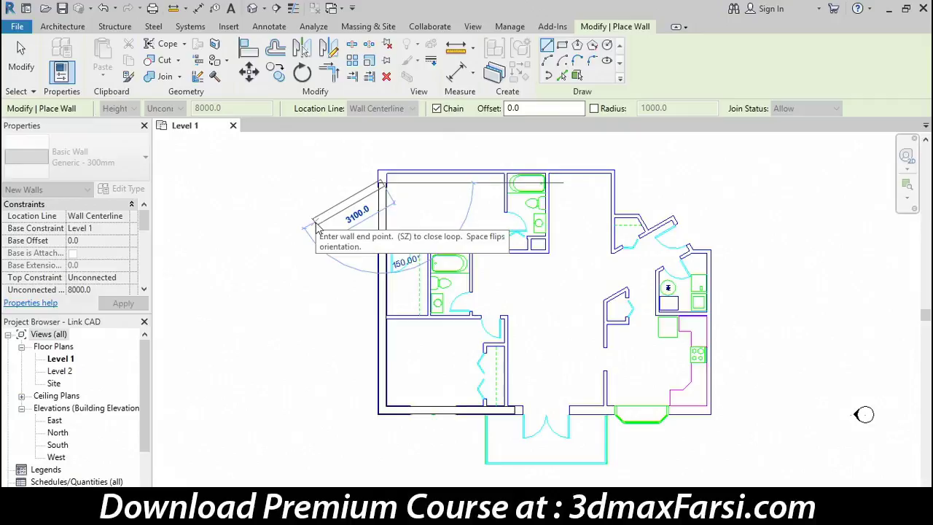
{"action": "key", "text": "Escape"}
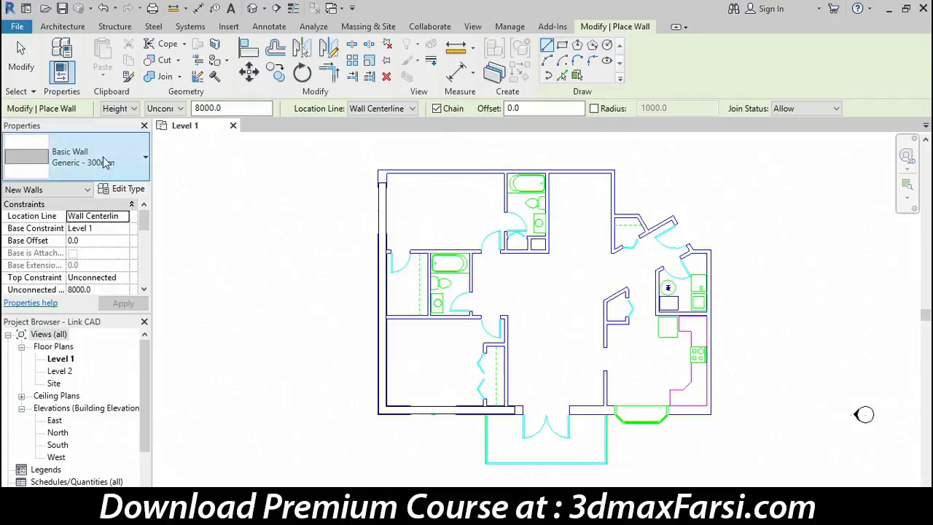
- Draw an Interior - 79mm Partition (1-hr) wall along the corridor line and up toward the top
{"action": "left_click", "coordinate": [106, 162]}
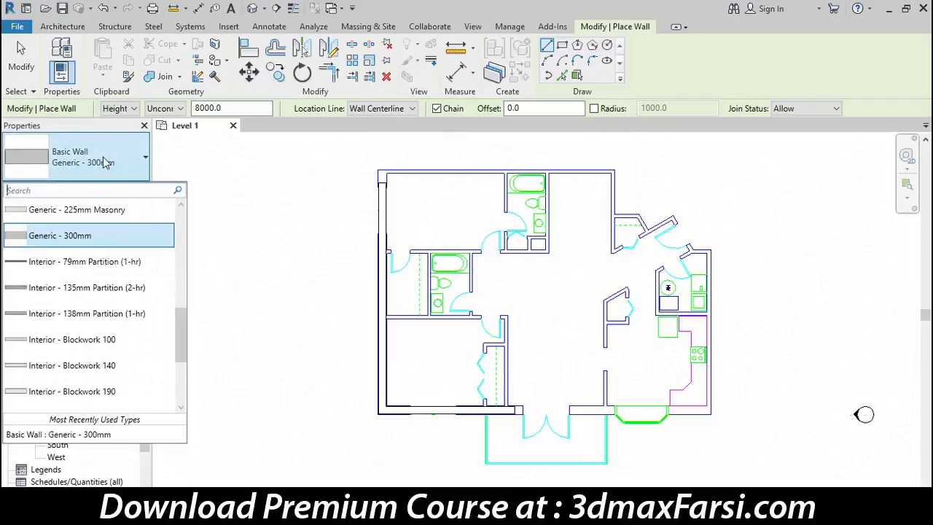
{"action": "left_click", "coordinate": [89, 267]}
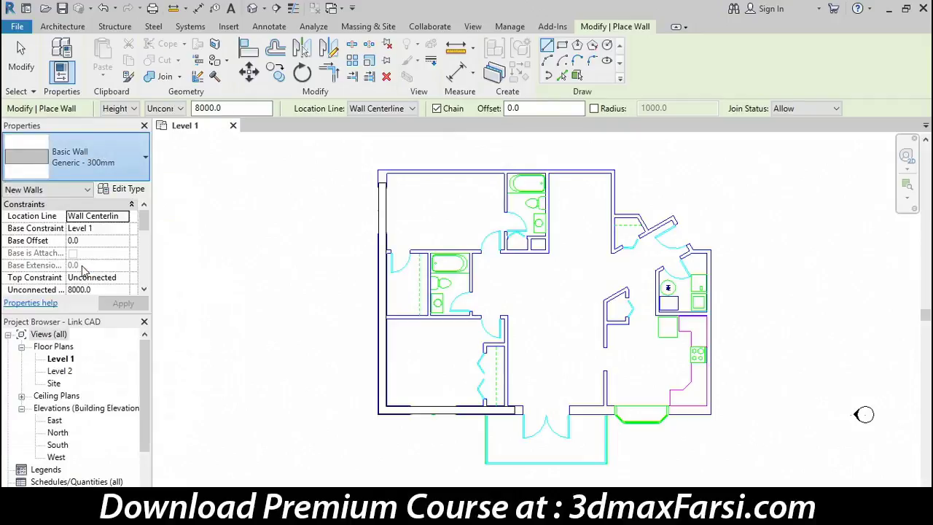
{"action": "left_click", "coordinate": [387, 252]}
{"action": "left_click", "coordinate": [414, 252]}
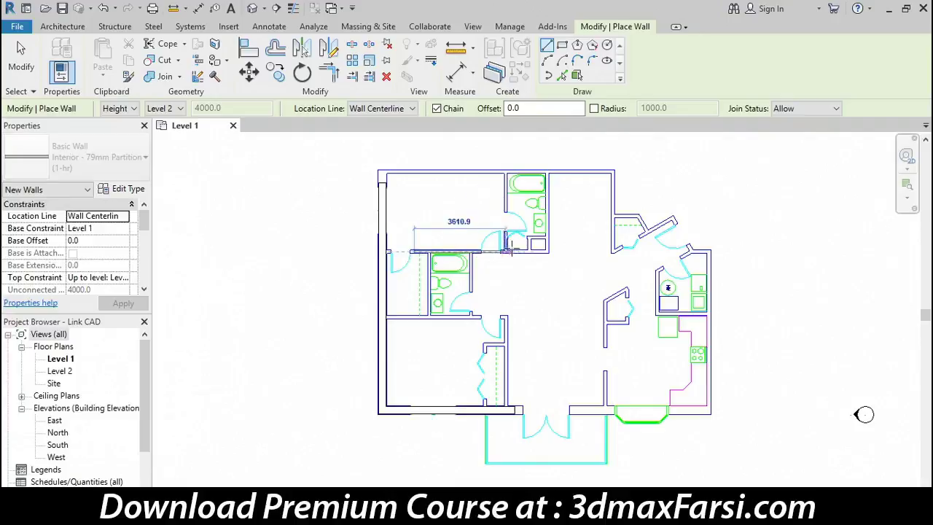
{"action": "left_click", "coordinate": [563, 252]}
{"action": "left_click", "coordinate": [548, 173]}
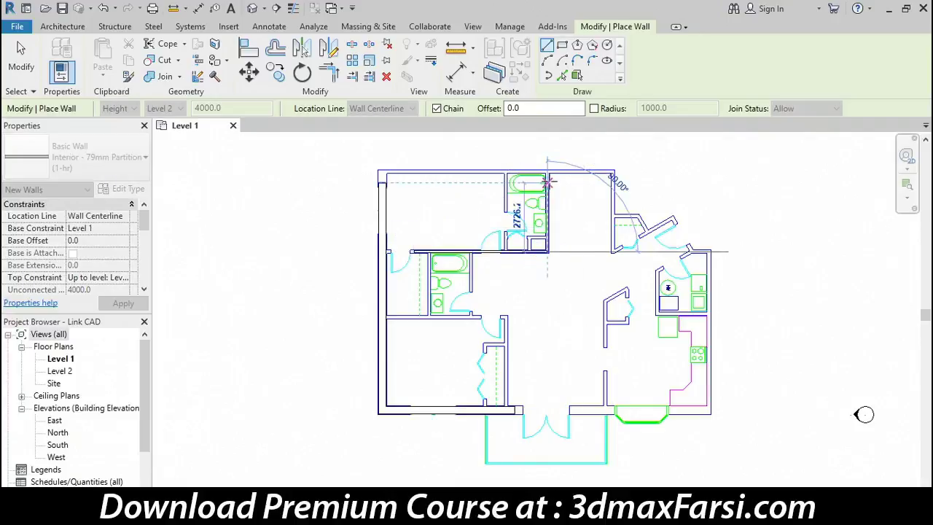
{"action": "key", "text": "Escape"}
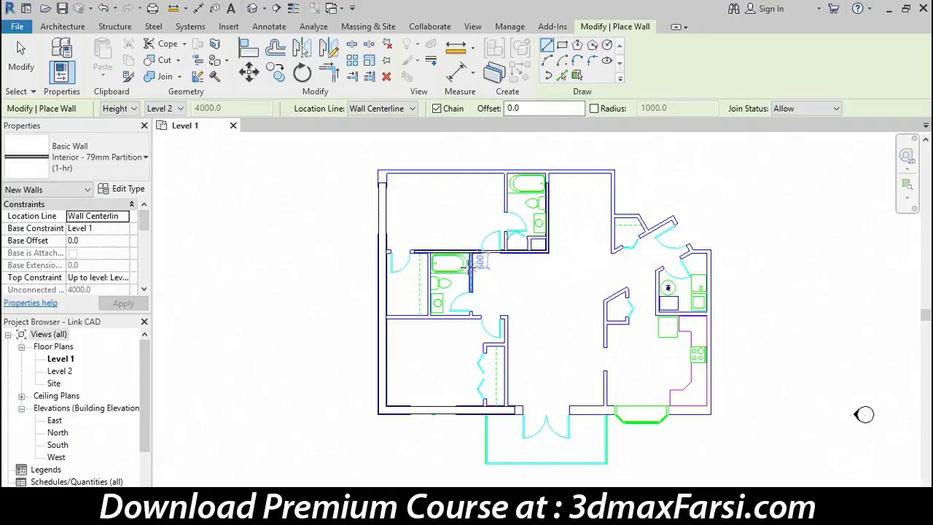
- Add a horizontal partition below the bathroom and finish placing walls
{"action": "left_click", "coordinate": [470, 262]}
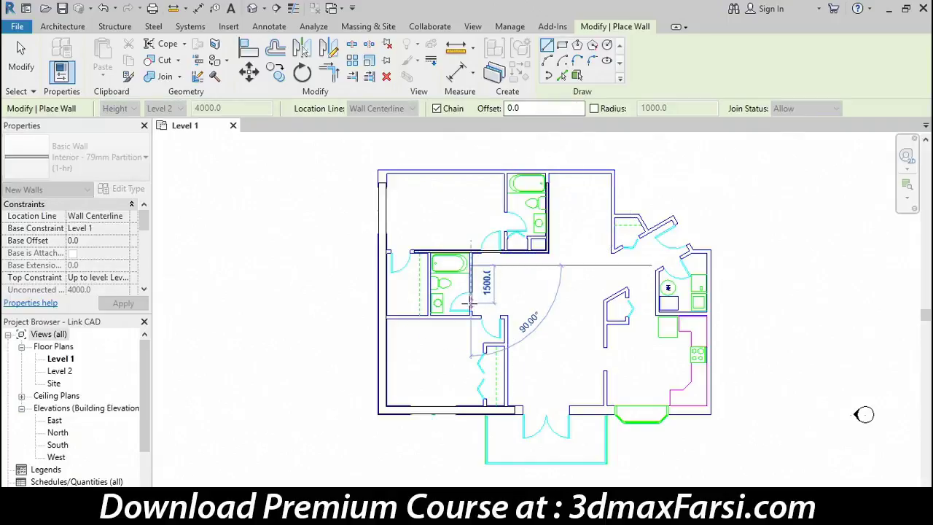
{"action": "key", "text": "Escape"}
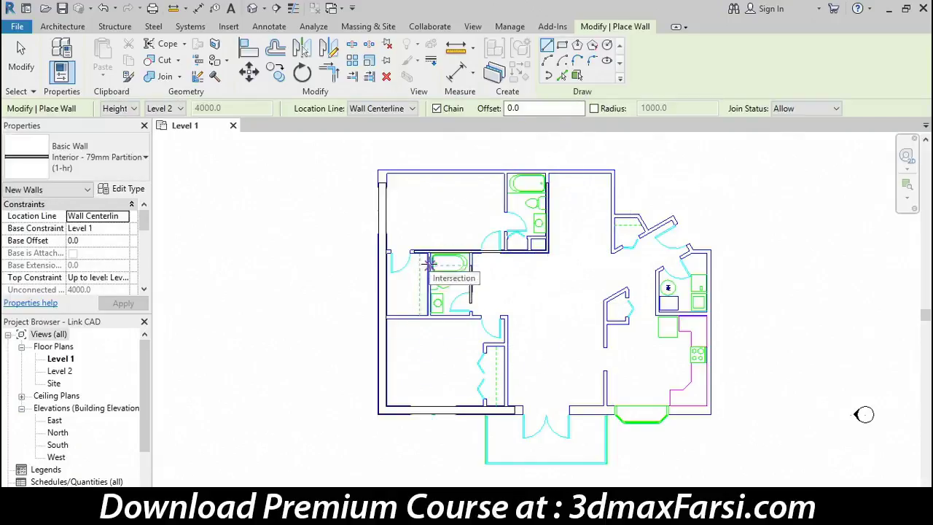
{"action": "left_click", "coordinate": [428, 265]}
{"action": "key", "text": "Escape"}
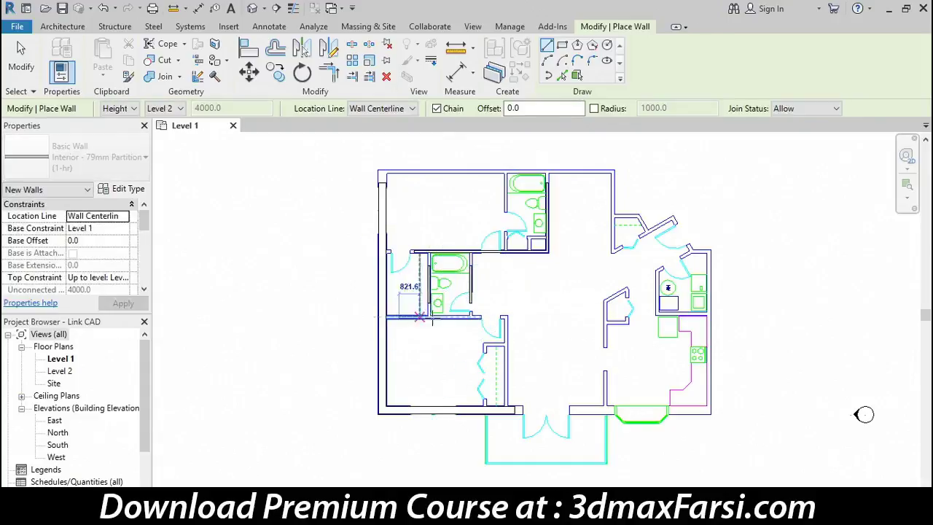
{"action": "left_click", "coordinate": [400, 316]}
{"action": "left_click", "coordinate": [507, 316]}
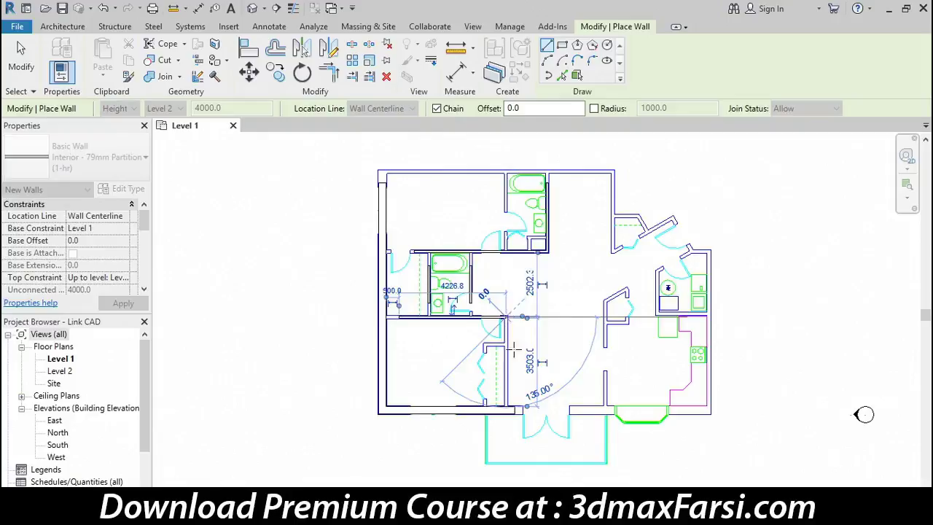
{"action": "key", "text": "Escape"}
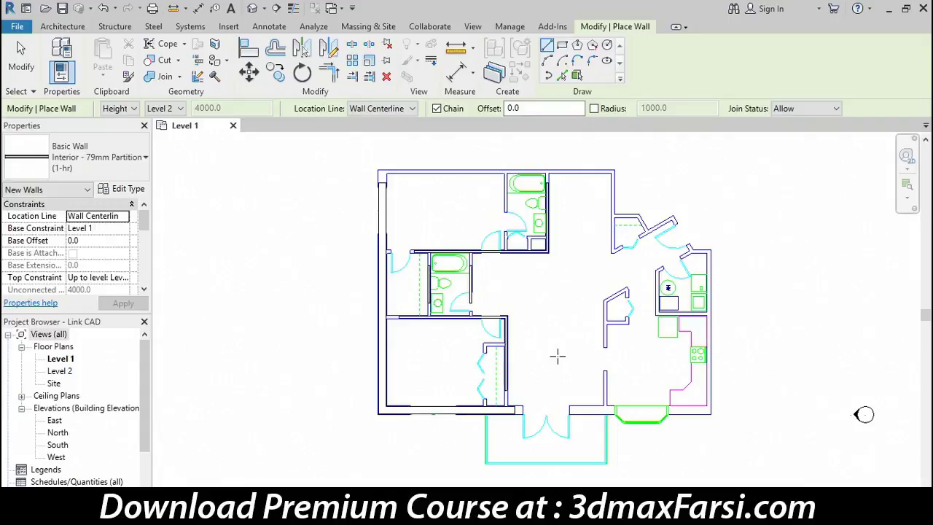
{"action": "key", "text": "Escape"}
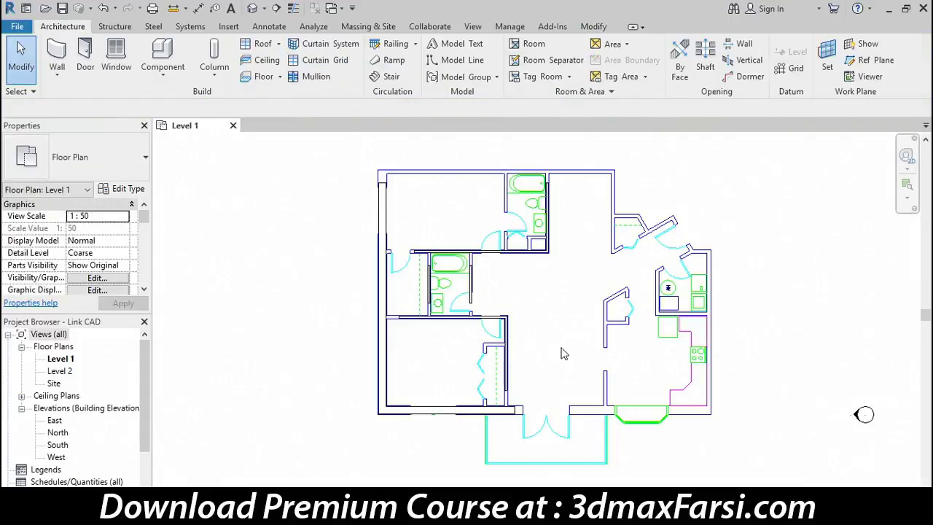
- Zoom into the central bathroom walls and bring up the Modify editing tools
{"action": "scroll", "coordinate": [488, 285], "scroll_direction": "up", "scroll_amount": 2}
{"action": "scroll", "coordinate": [489, 286], "scroll_direction": "up", "scroll_amount": 2}
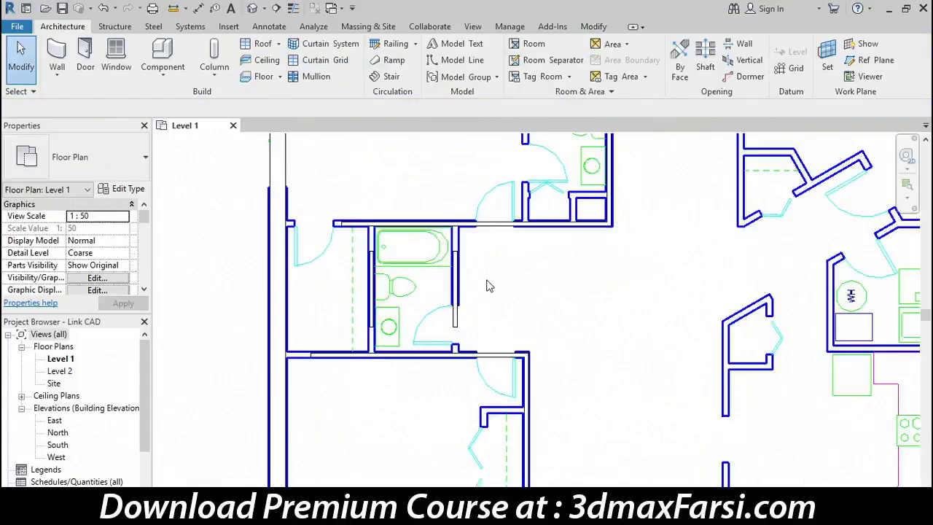
{"action": "scroll", "coordinate": [488, 285], "scroll_direction": "up", "scroll_amount": 1}
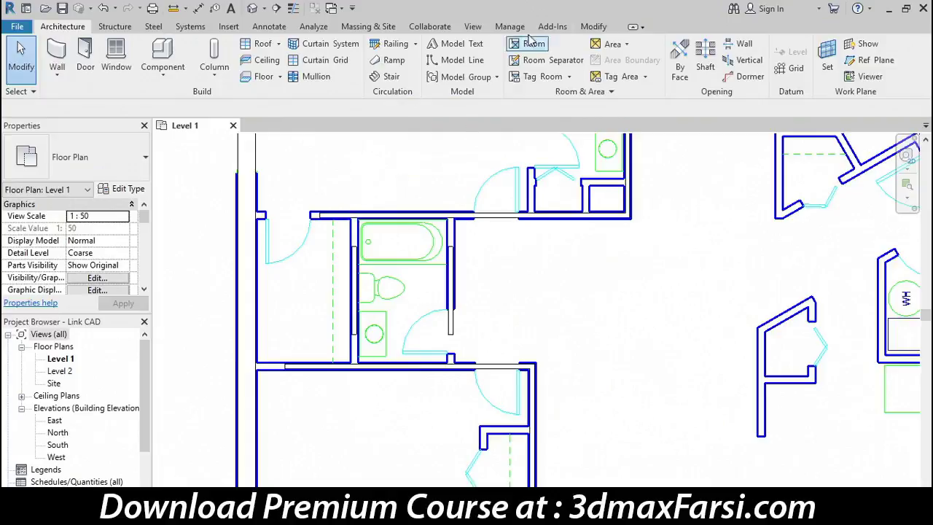
{"action": "left_click", "coordinate": [604, 29]}
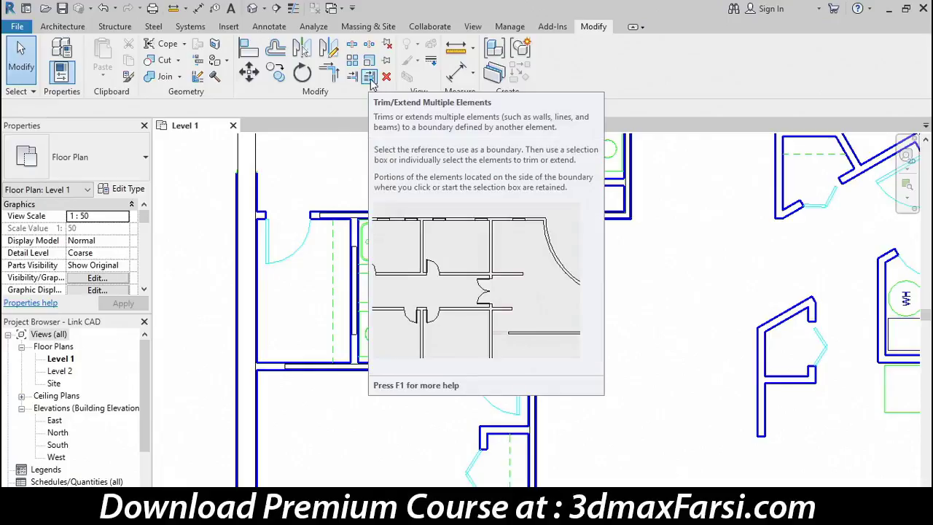
- Extend three bathroom walls to the top corridor wall with Trim/Extend Multiple
{"action": "left_click", "coordinate": [370, 78]}
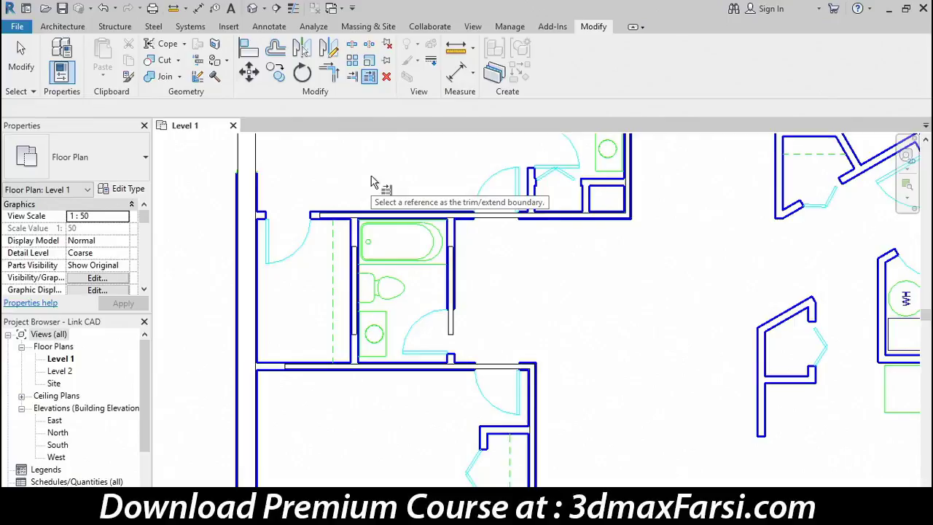
{"action": "left_click", "coordinate": [493, 222]}
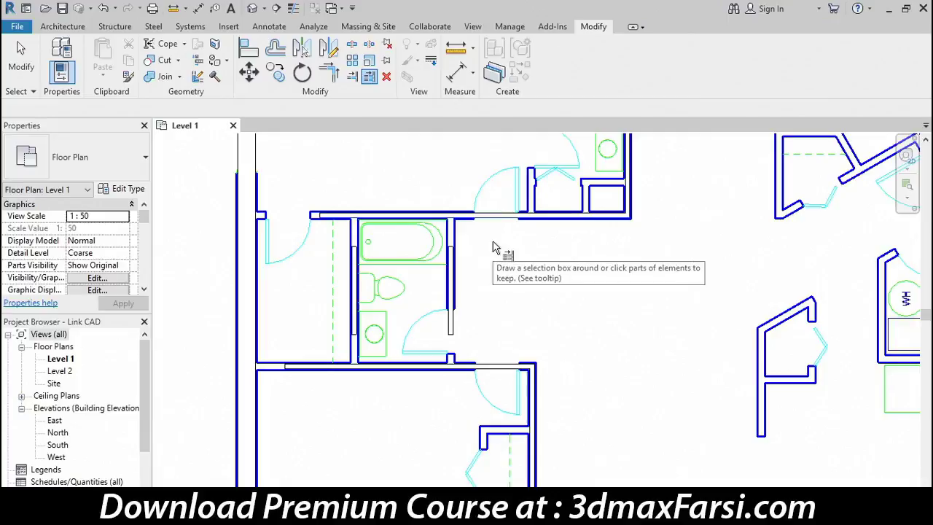
{"action": "left_click", "coordinate": [451, 267]}
{"action": "left_click", "coordinate": [356, 274]}
{"action": "left_click", "coordinate": [538, 405]}
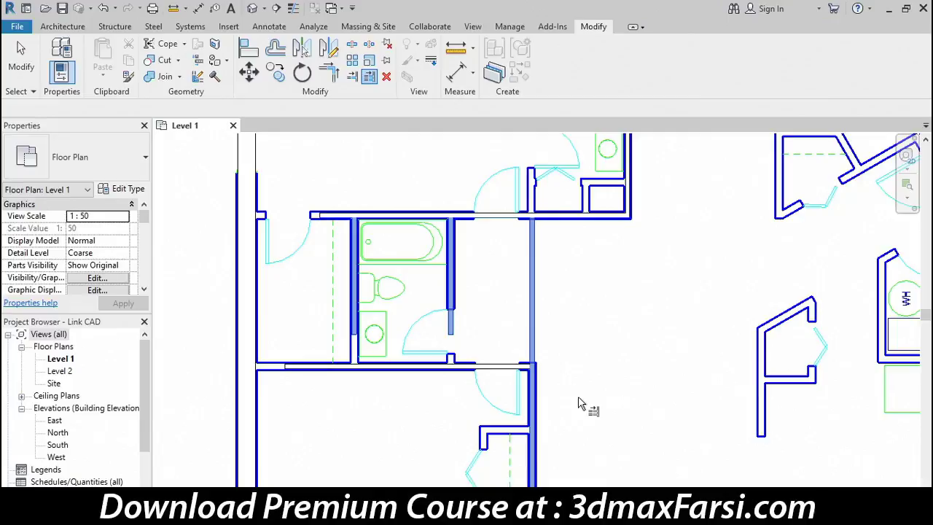
{"action": "left_click", "coordinate": [601, 299]}
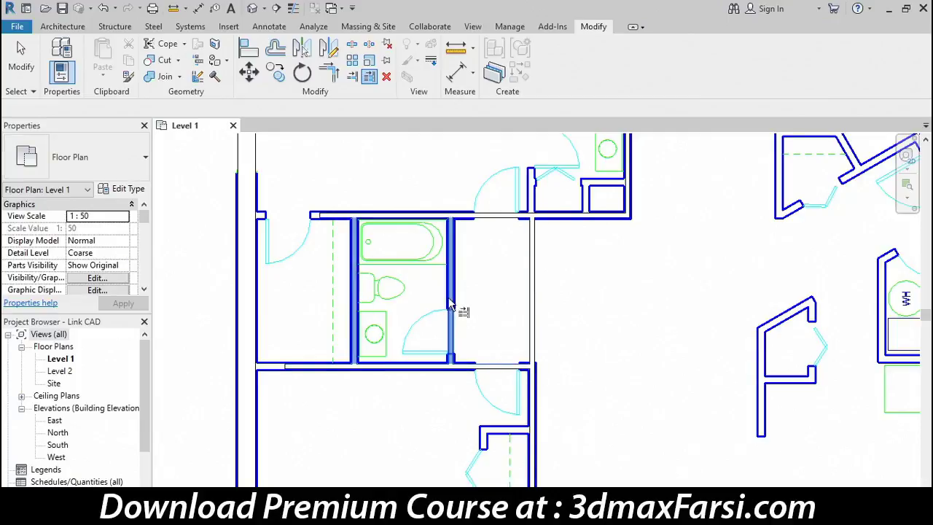
- Remove the extra upper wall piece and align nearby walls to the left wall
{"action": "left_click", "coordinate": [537, 416]}
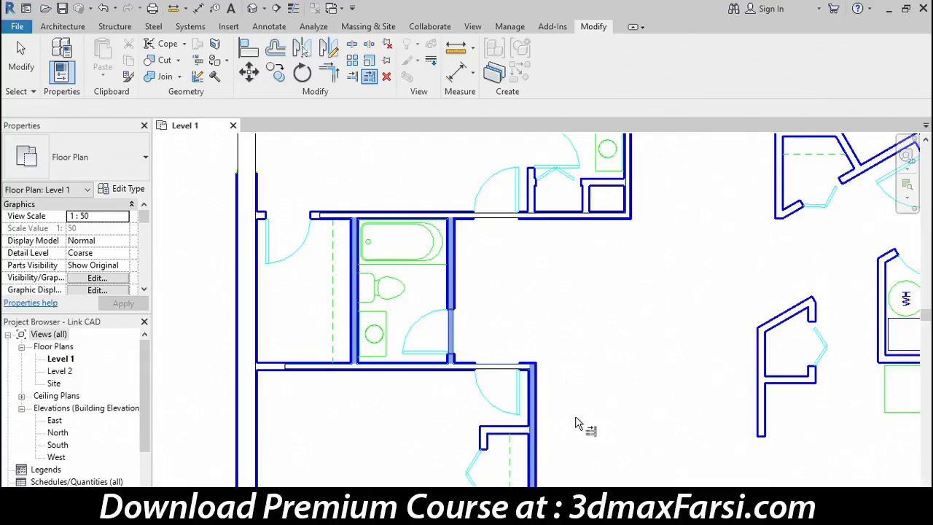
{"action": "left_click", "coordinate": [302, 427]}
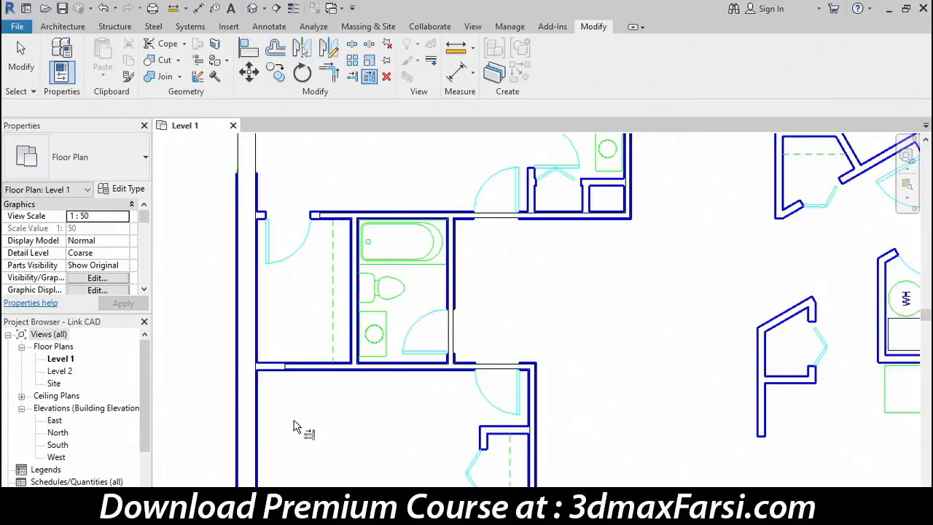
{"action": "left_click", "coordinate": [252, 334]}
{"action": "left_click", "coordinate": [248, 362]}
{"action": "left_click_drag", "start_coordinate": [335, 419], "coordinate": [277, 158]}
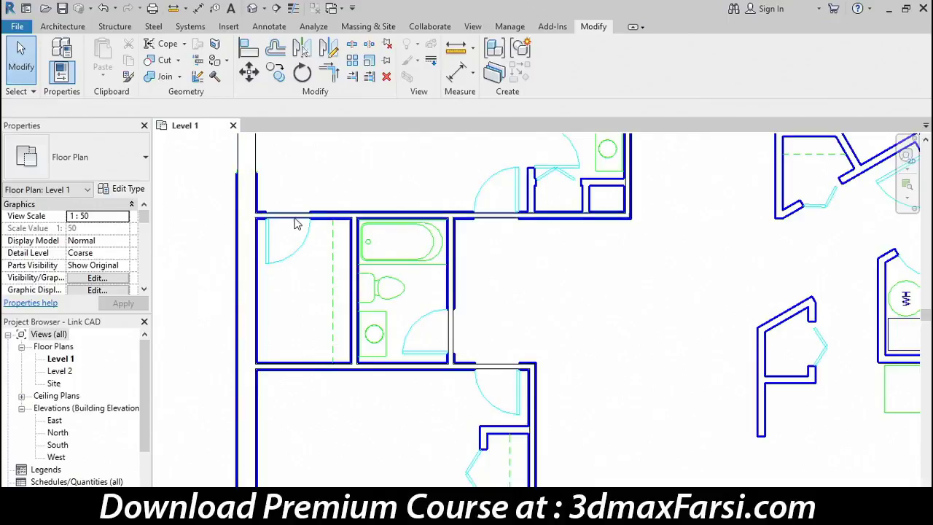
- Place four M_Single-Flush 0813 x 2134mm doors in the left room, bathroom, top and lower-right walls
{"action": "left_click", "coordinate": [59, 26]}
{"action": "left_click", "coordinate": [89, 58]}
{"action": "left_click", "coordinate": [80, 160]}
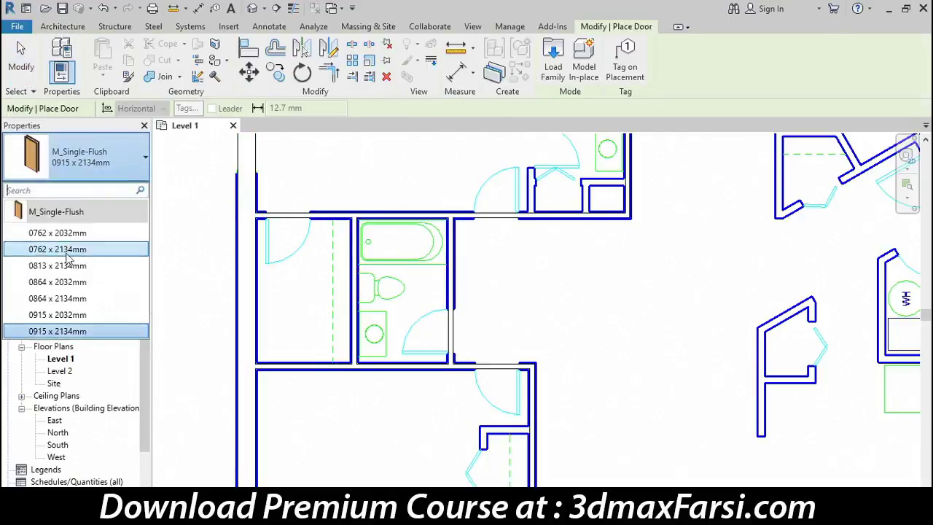
{"action": "left_click", "coordinate": [45, 267]}
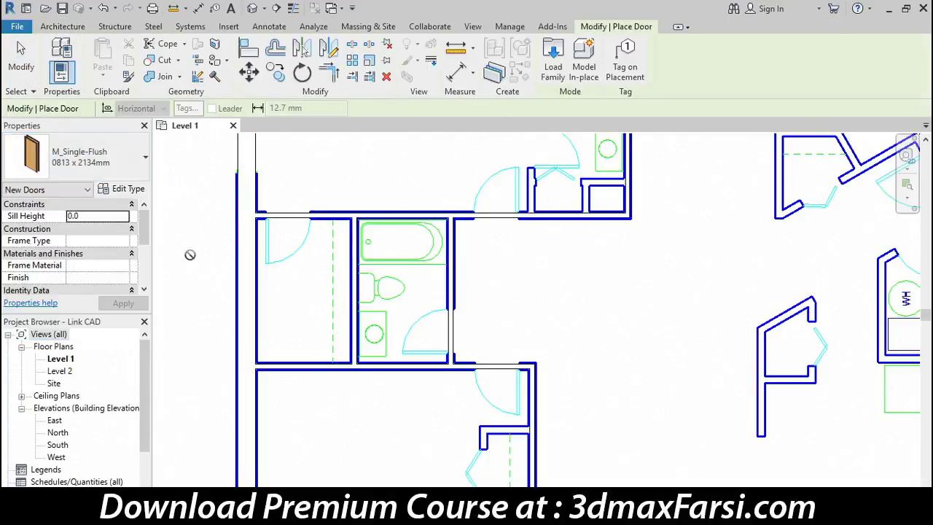
{"action": "left_click", "coordinate": [289, 221]}
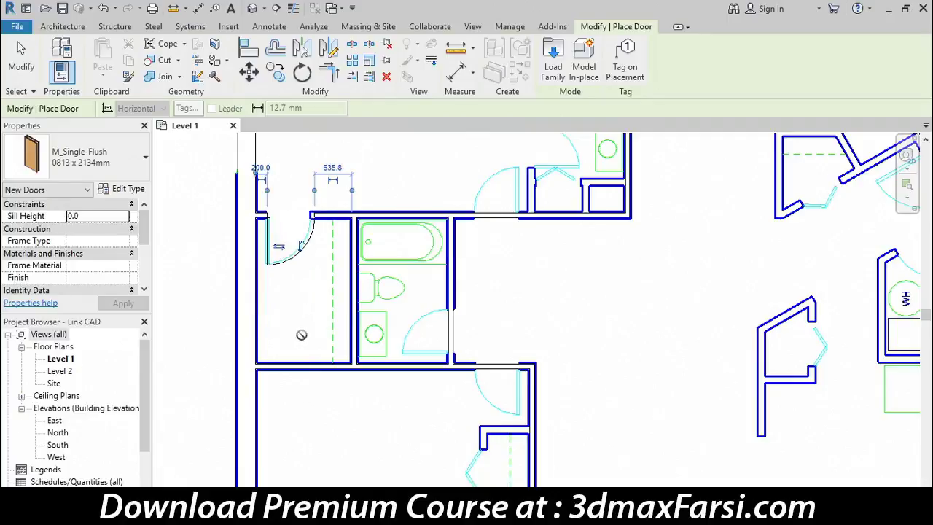
{"action": "left_click", "coordinate": [453, 330]}
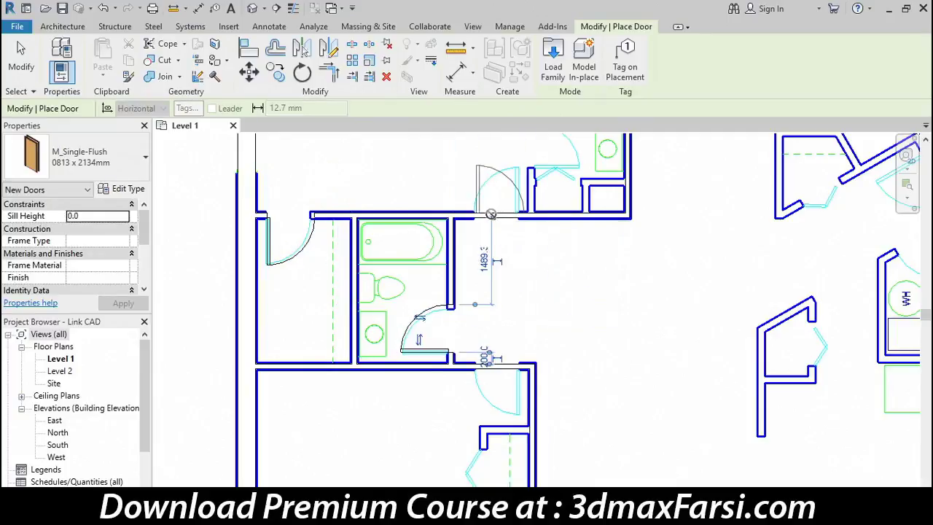
{"action": "left_click", "coordinate": [493, 215]}
{"action": "left_click", "coordinate": [499, 368]}
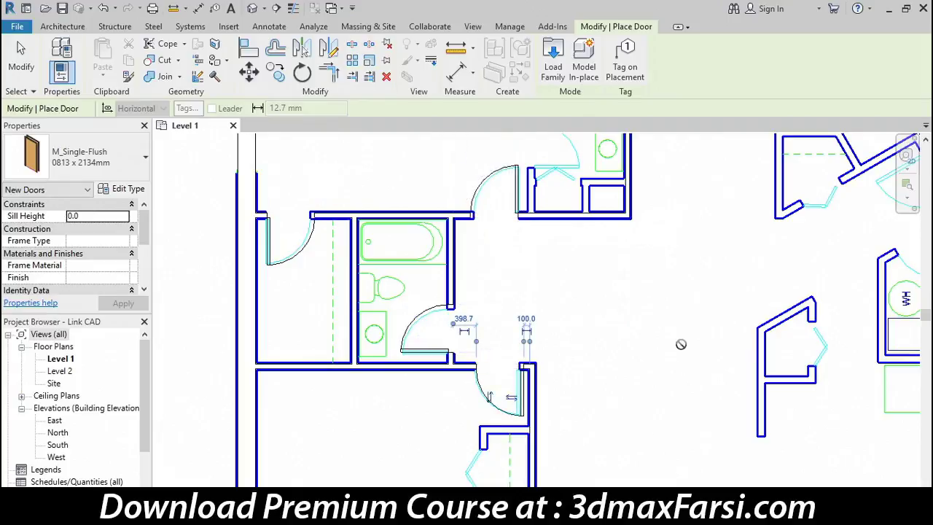
{"action": "left_click", "coordinate": [20, 58]}
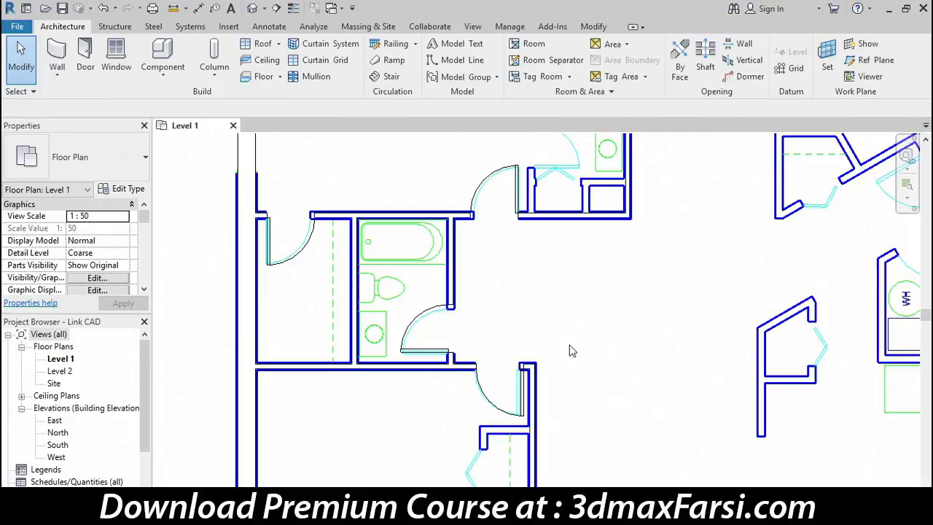
{"action": "left_click", "coordinate": [252, 8]}
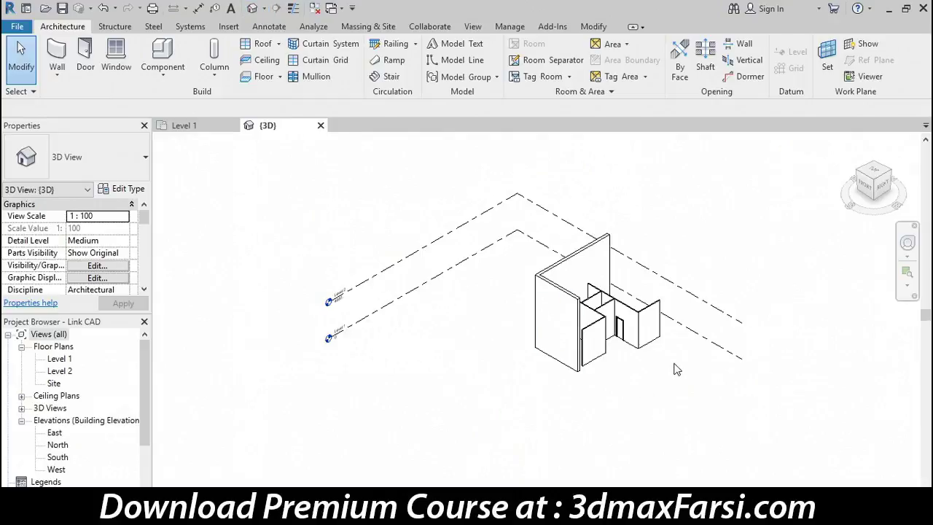
{"action": "mouse_move", "coordinate": [684, 373]}
{"action": "middle_mouse_down", "text": "shift"}
{"action": "mouse_move", "coordinate": [496, 428]}
{"action": "mouse_move", "coordinate": [487, 454]}
{"action": "middle_mouse_up", "text": "shift"}
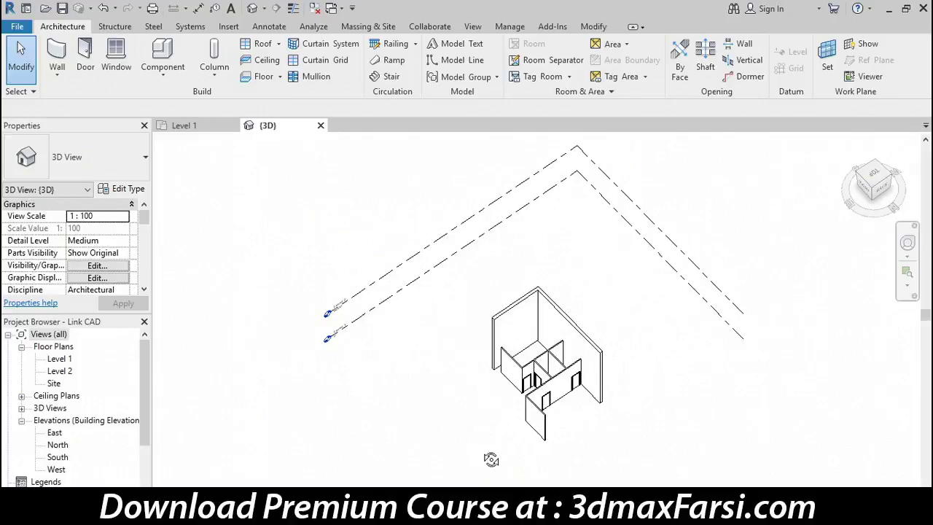
{"action": "scroll", "coordinate": [575, 406], "scroll_direction": "up", "scroll_amount": 3}
{"action": "scroll", "coordinate": [575, 406], "scroll_direction": "up", "scroll_amount": 2}
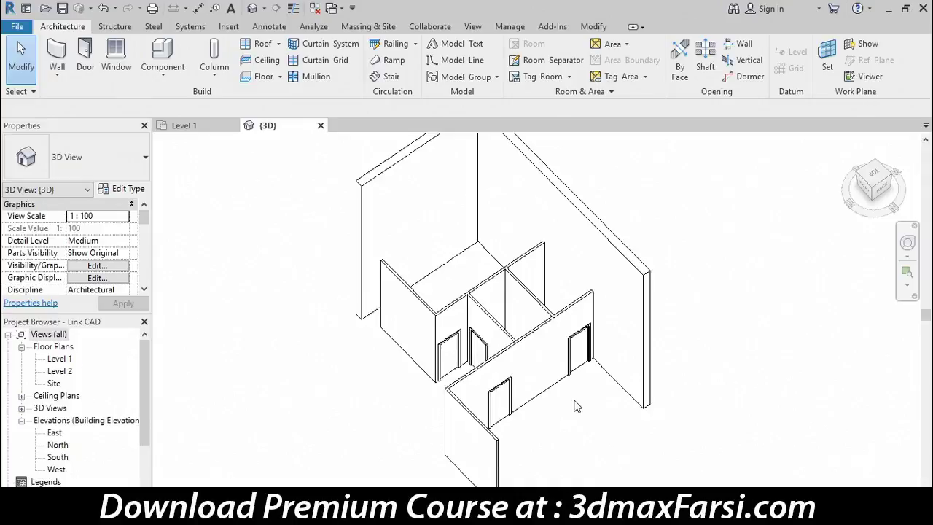
{"action": "left_click", "coordinate": [192, 124]}
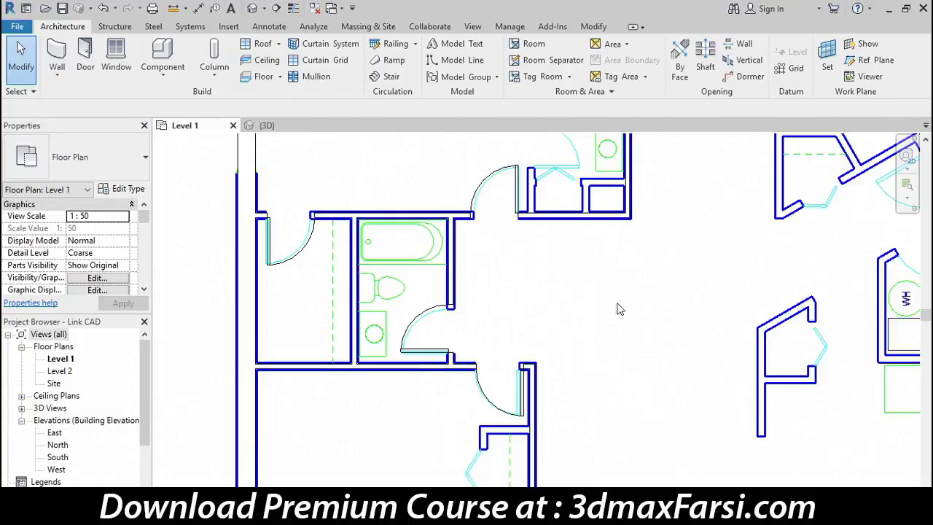
- Zoom out to the whole house plan and open Manage Links
{"action": "scroll", "coordinate": [568, 316], "scroll_direction": "down", "scroll_amount": 5}
{"action": "mouse_move", "coordinate": [644, 309]}
{"action": "middle_mouse_down"}
{"action": "mouse_move", "coordinate": [649, 315]}
{"action": "mouse_move", "coordinate": [628, 310]}
{"action": "middle_mouse_up"}
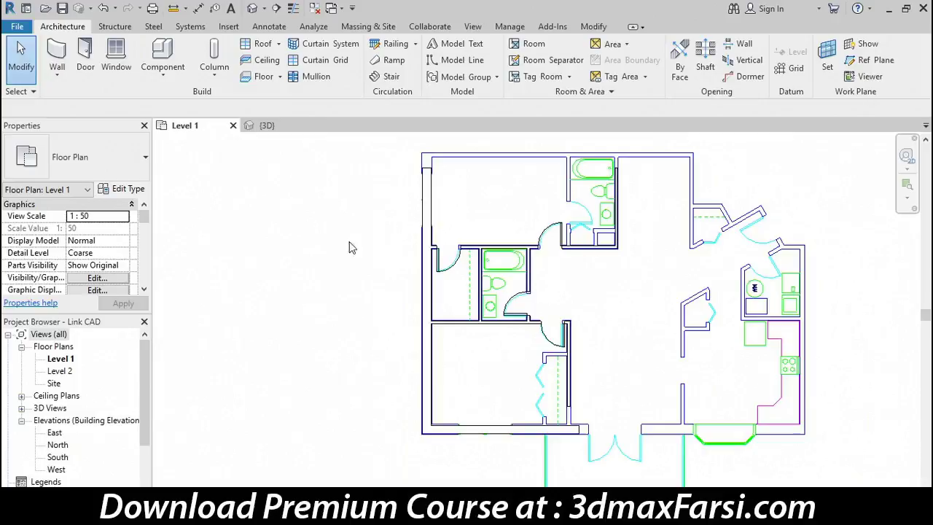
{"action": "left_click", "coordinate": [228, 27]}
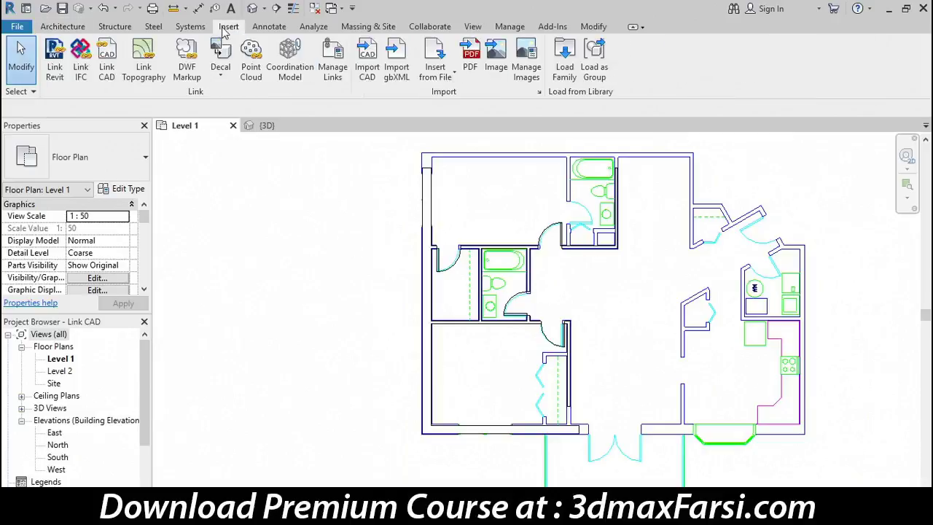
{"action": "left_click", "coordinate": [332, 82]}
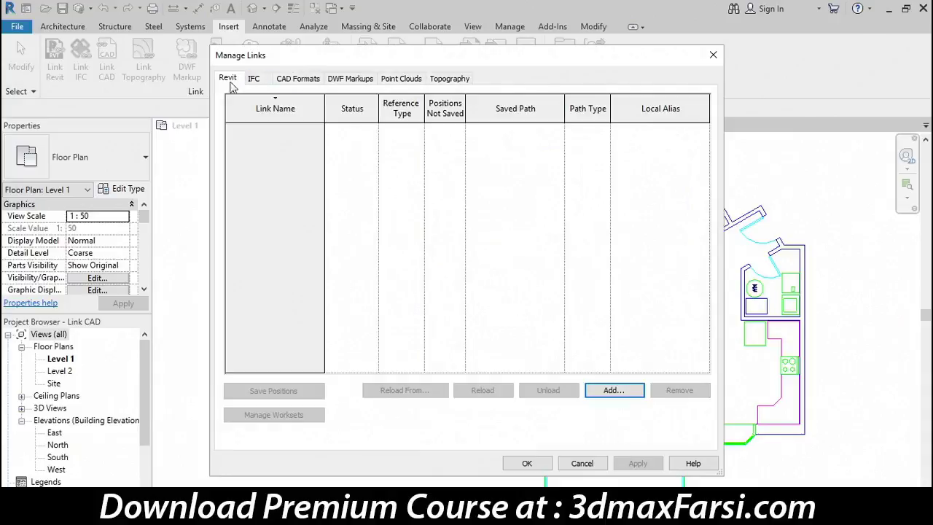
- Reload the Floorplan.dwg CAD link from AutoCAD Floorplan_Updated.dwg in Manage Links
{"action": "left_click", "coordinate": [301, 83]}
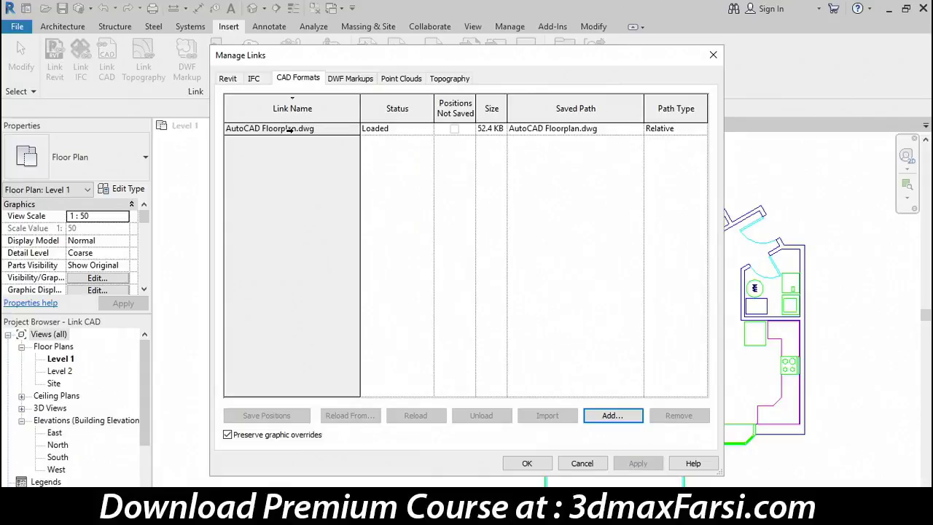
{"action": "left_click", "coordinate": [291, 130]}
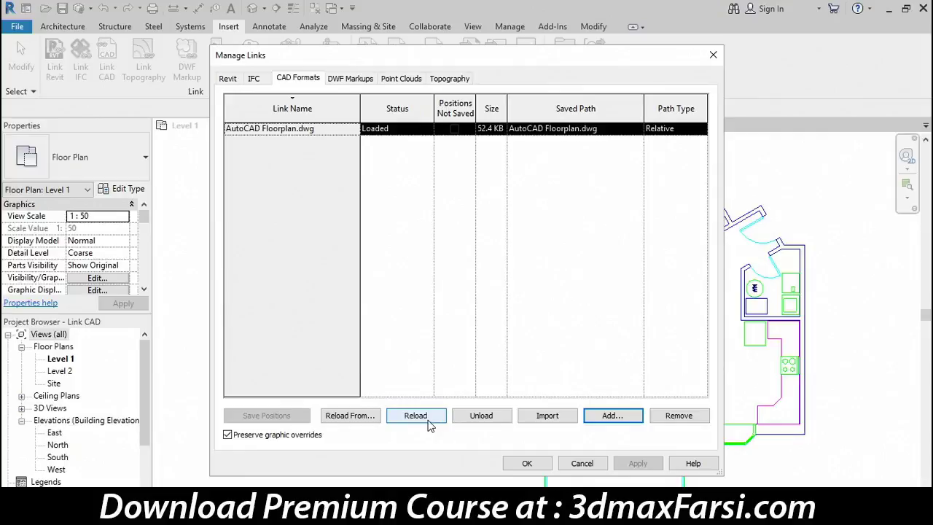
{"action": "left_click", "coordinate": [352, 419]}
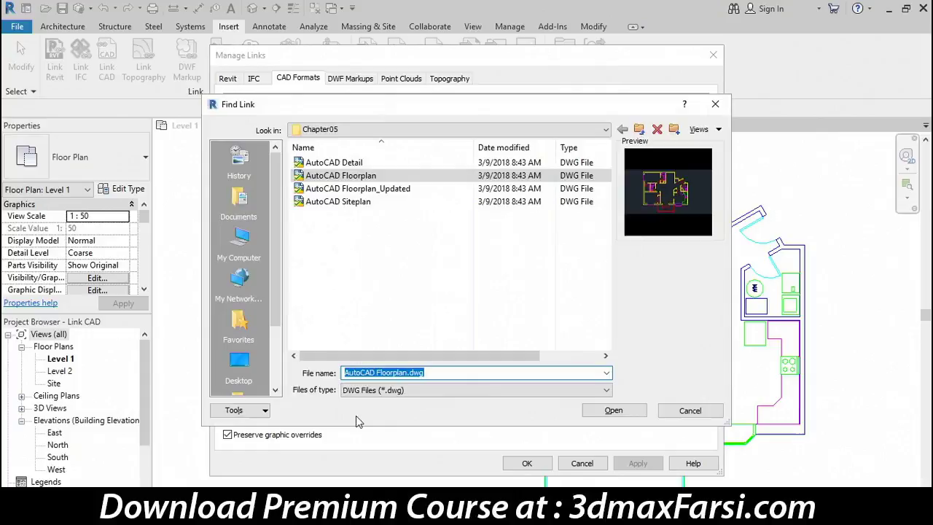
{"action": "left_click", "coordinate": [345, 190]}
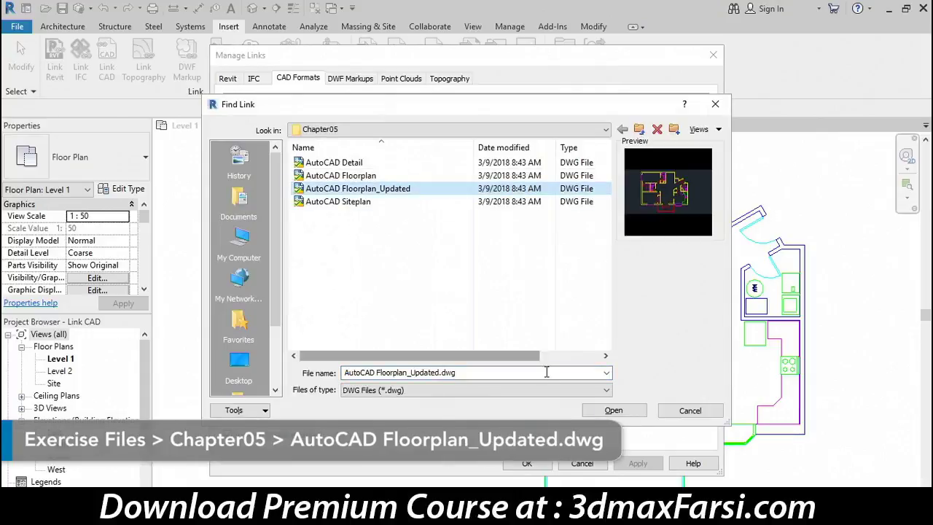
{"action": "left_click", "coordinate": [612, 410]}
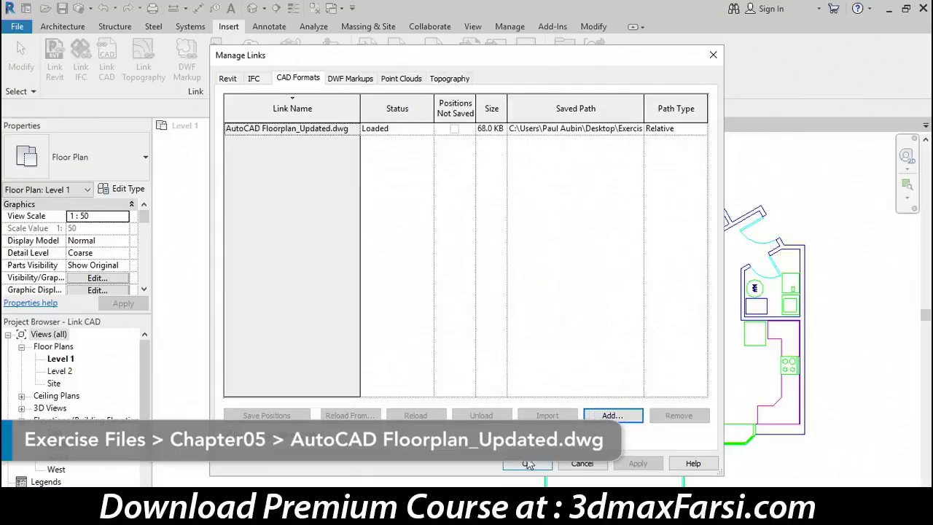
{"action": "left_click", "coordinate": [525, 462]}
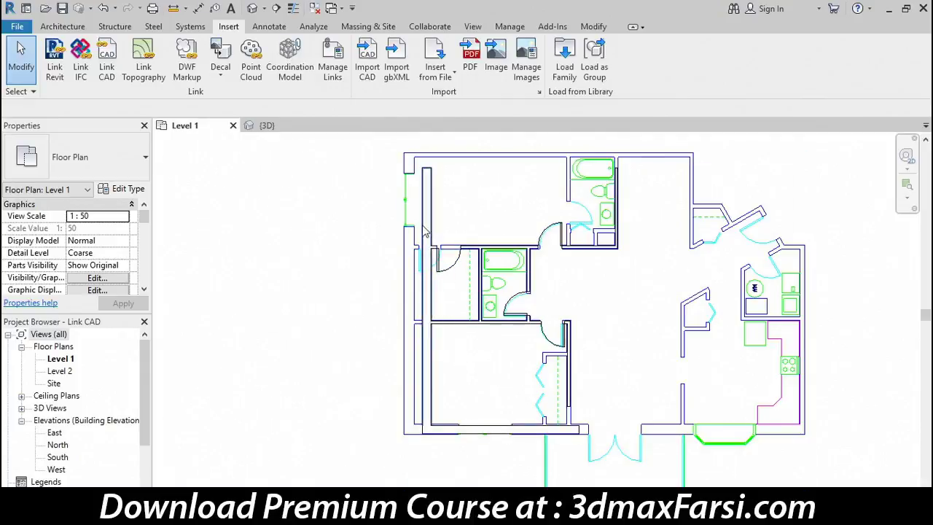
- Move the left exterior wall leftward onto the updated drawing's outer wall line
{"action": "mouse_move", "coordinate": [383, 139]}
{"action": "left_mouse_down"}
{"action": "mouse_move", "coordinate": [459, 485]}
{"action": "mouse_move", "coordinate": [472, 473]}
{"action": "left_mouse_up"}
{"action": "left_click", "coordinate": [250, 72]}
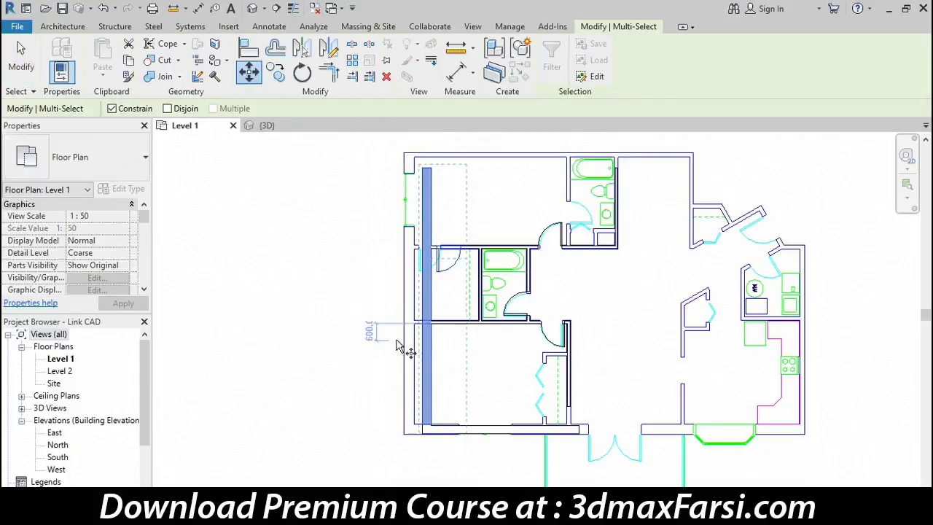
{"action": "left_click", "coordinate": [423, 338]}
{"action": "left_click", "coordinate": [407, 340]}
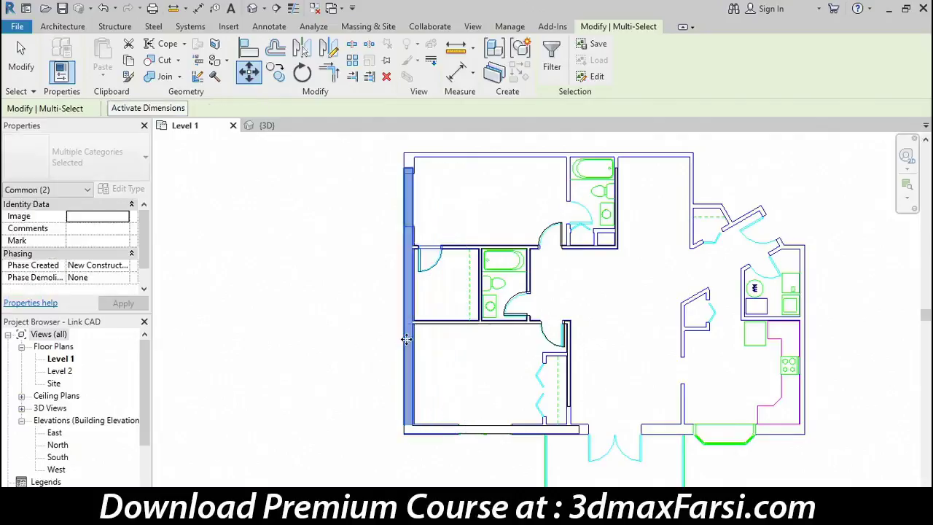
{"action": "left_click", "coordinate": [335, 334]}
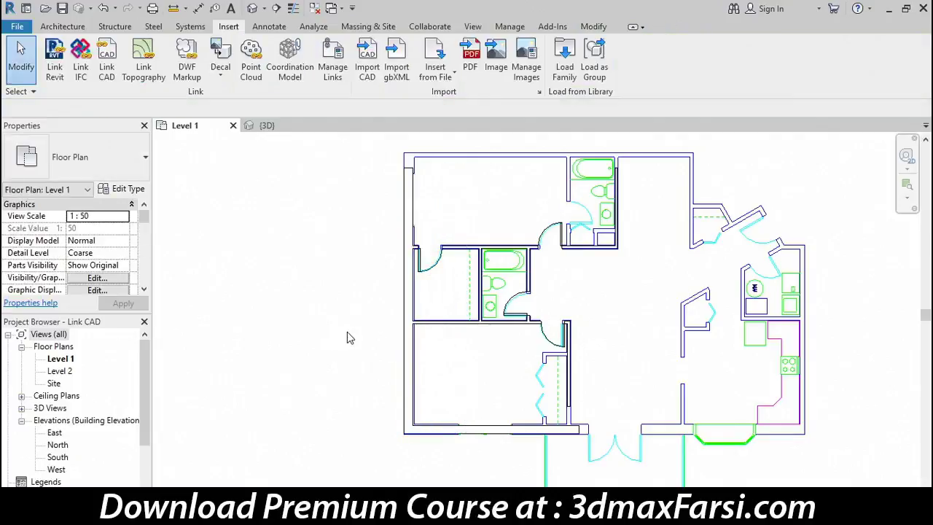